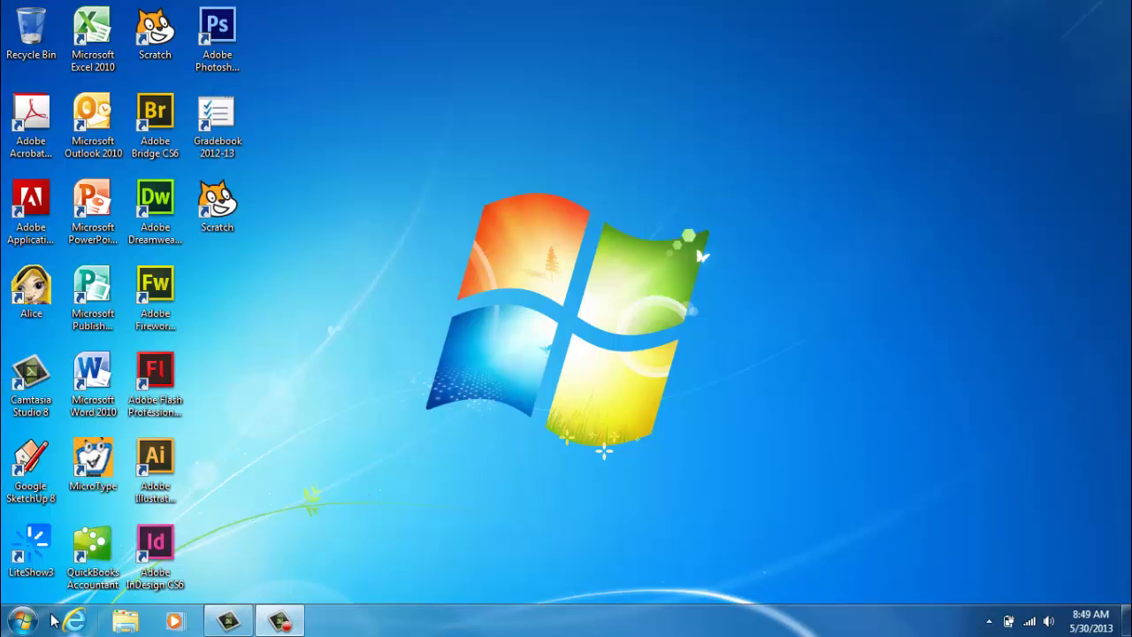
# Start Microsoft Access 2010 from the Microsoft Office program folder
pyautogui.click(23, 621)
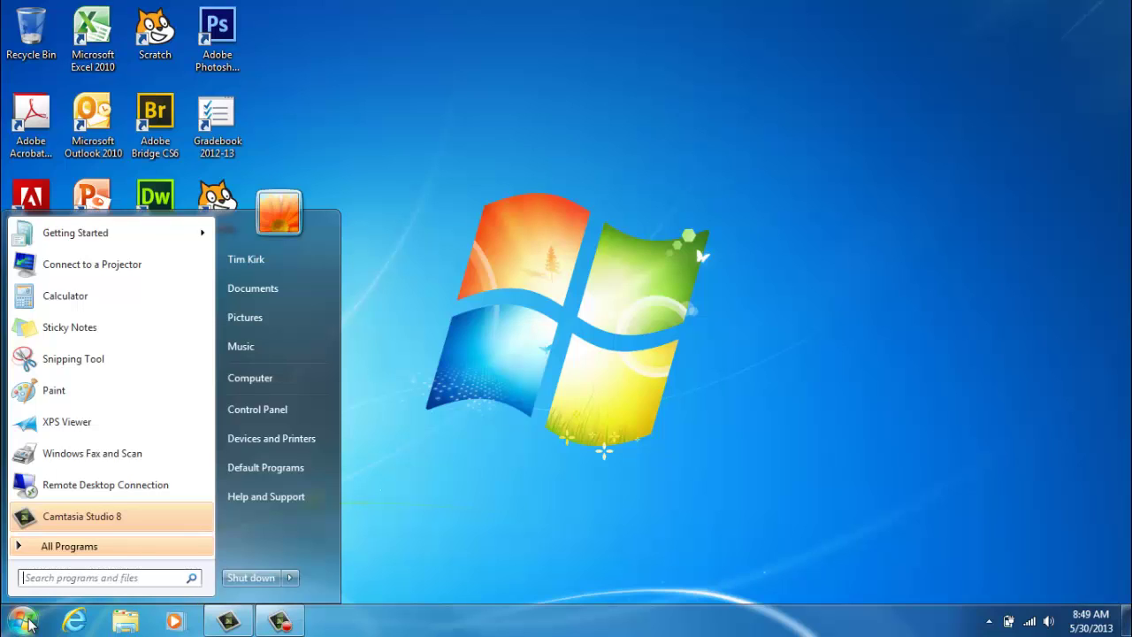
pyautogui.click(77, 548)
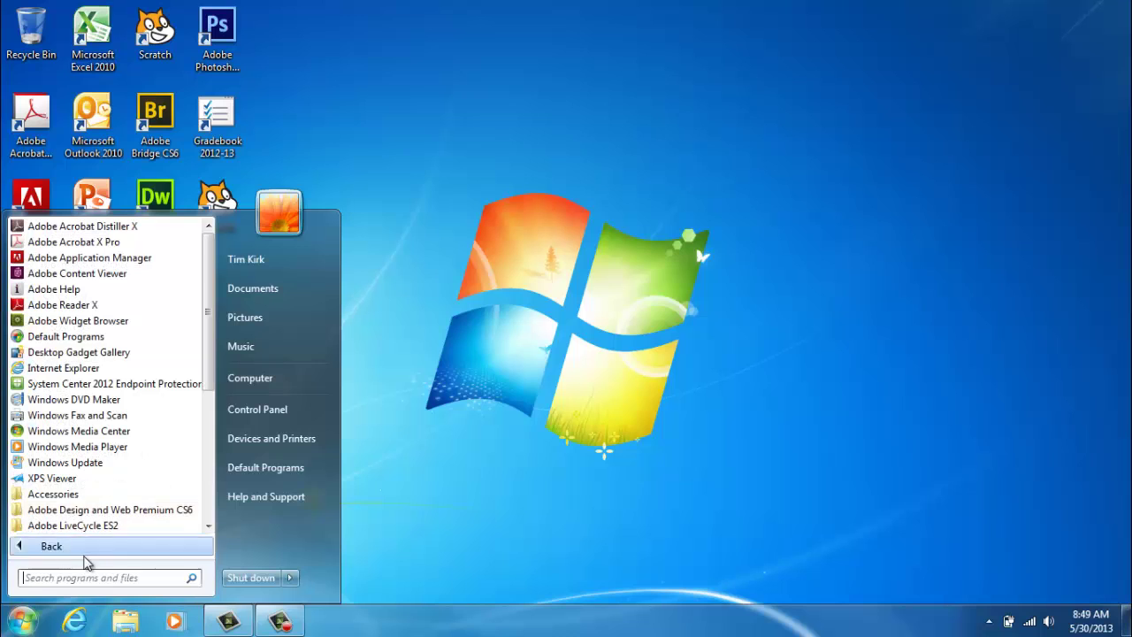
pyautogui.scroll(-3, 108, 453)
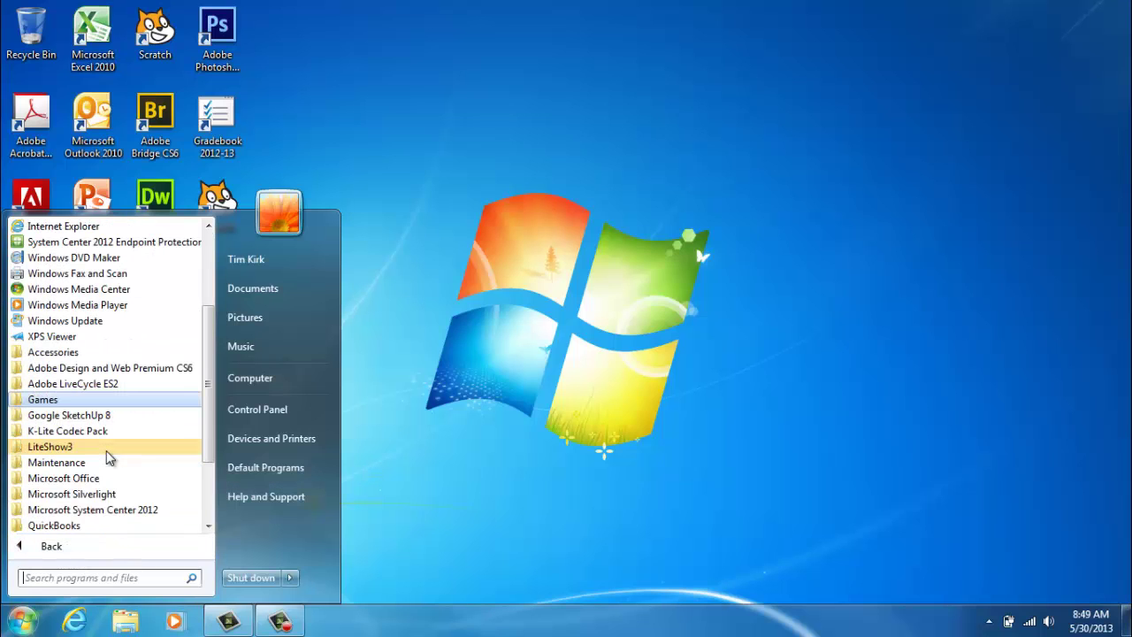
pyautogui.scroll(-1, 115, 478)
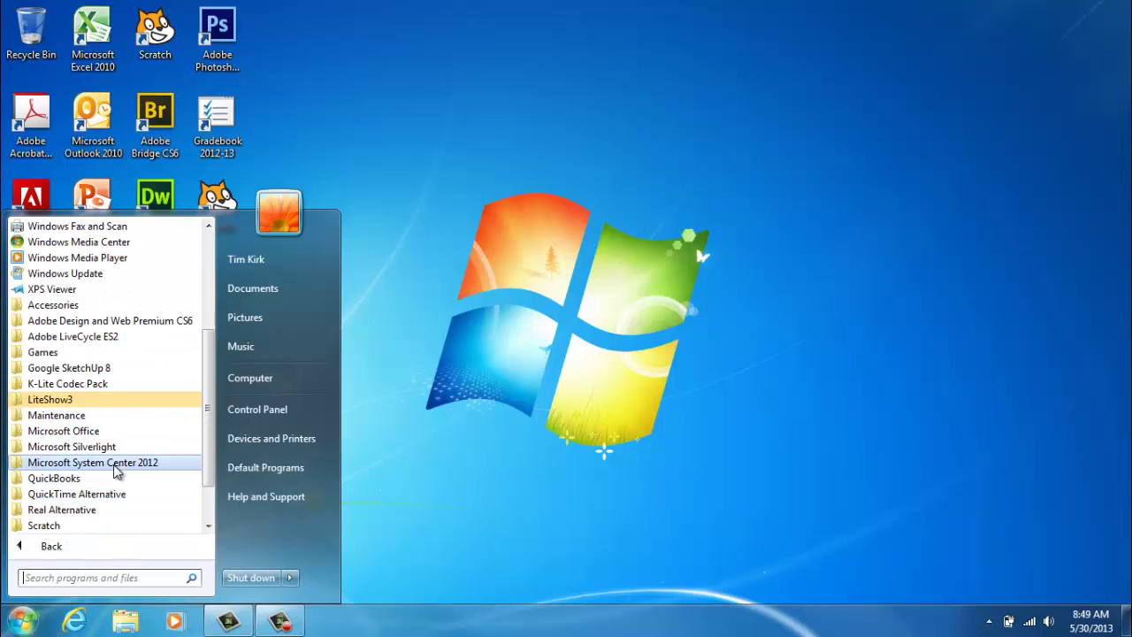
pyautogui.click(113, 432)
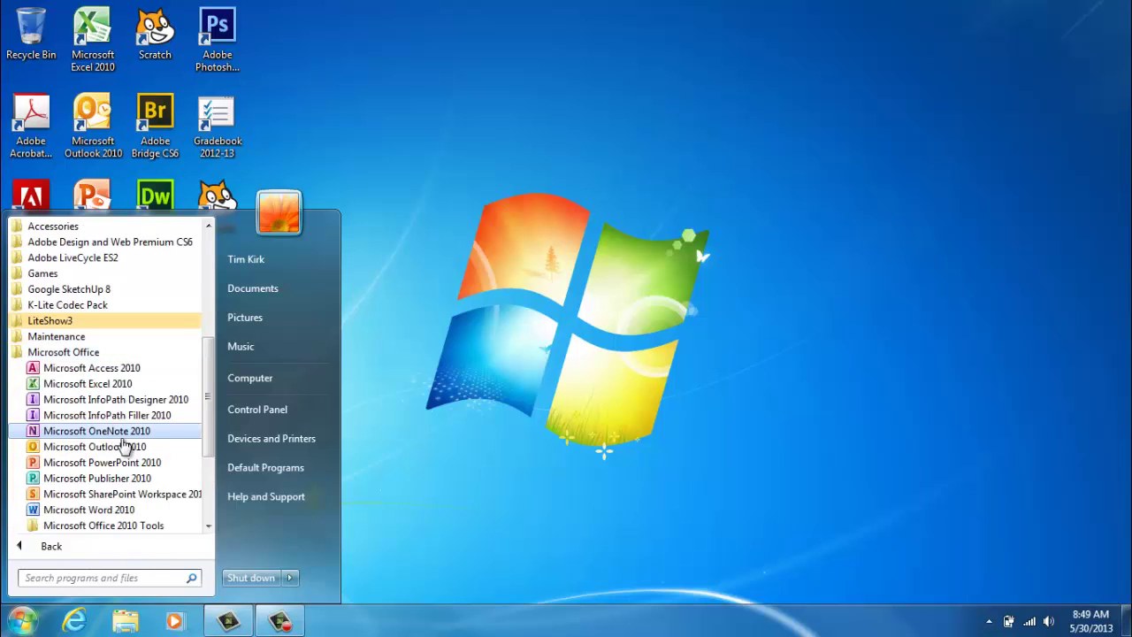
pyautogui.click(94, 371)
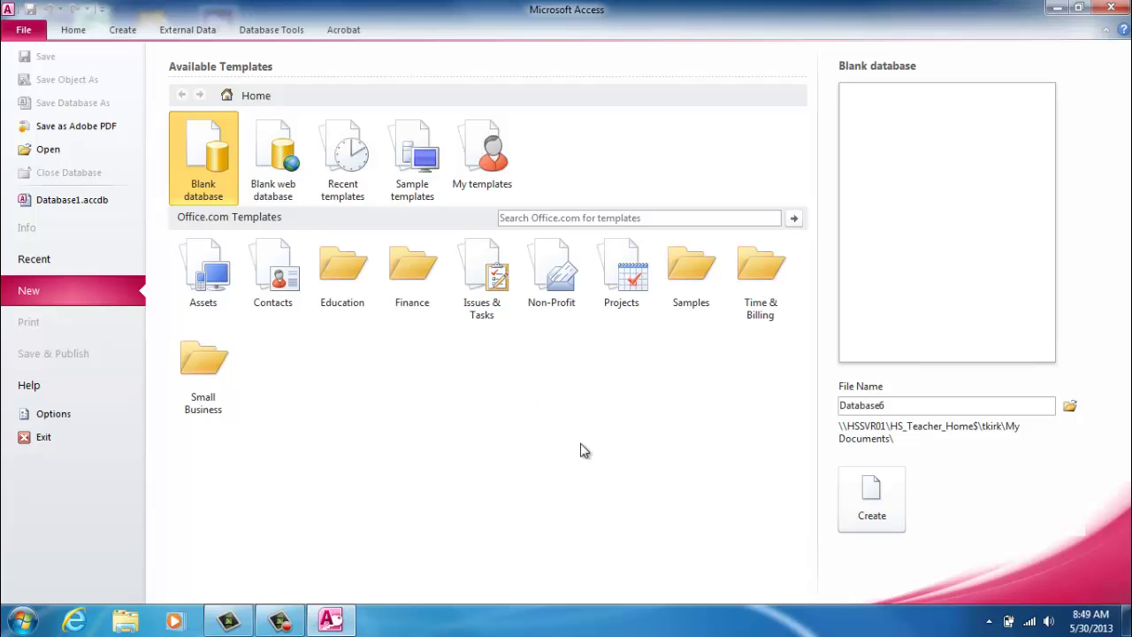
# Name the new blank database file Exam Practice
pyautogui.doubleClick(891, 405)
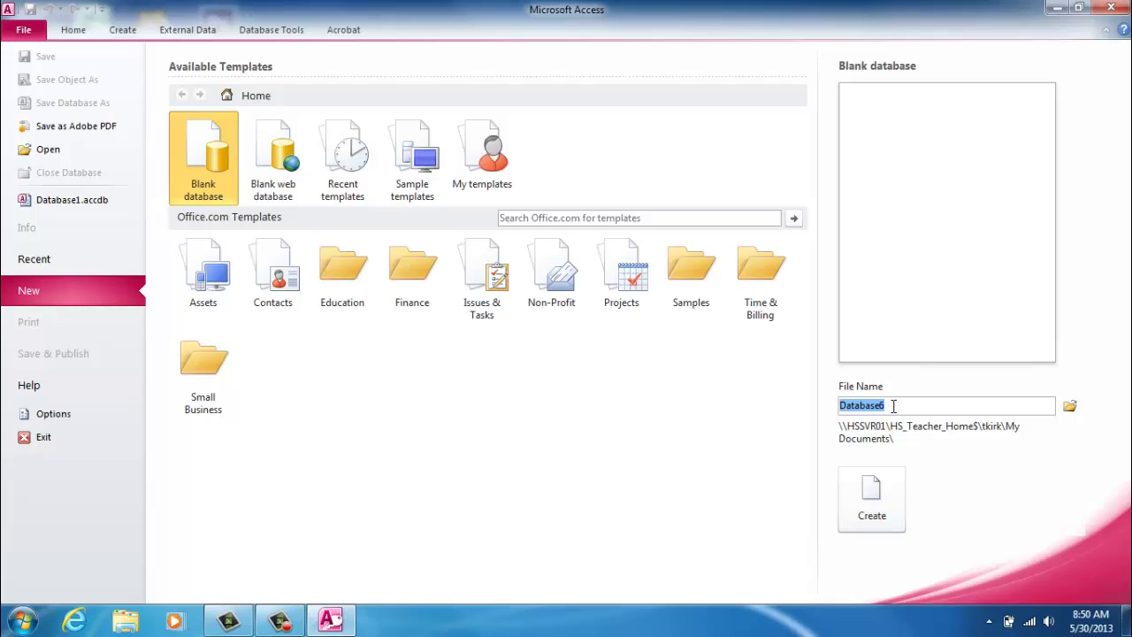
pyautogui.write('Eam')
pyautogui.press('BackSpace')
pyautogui.press('BackSpace')
pyautogui.write('xam Practic')
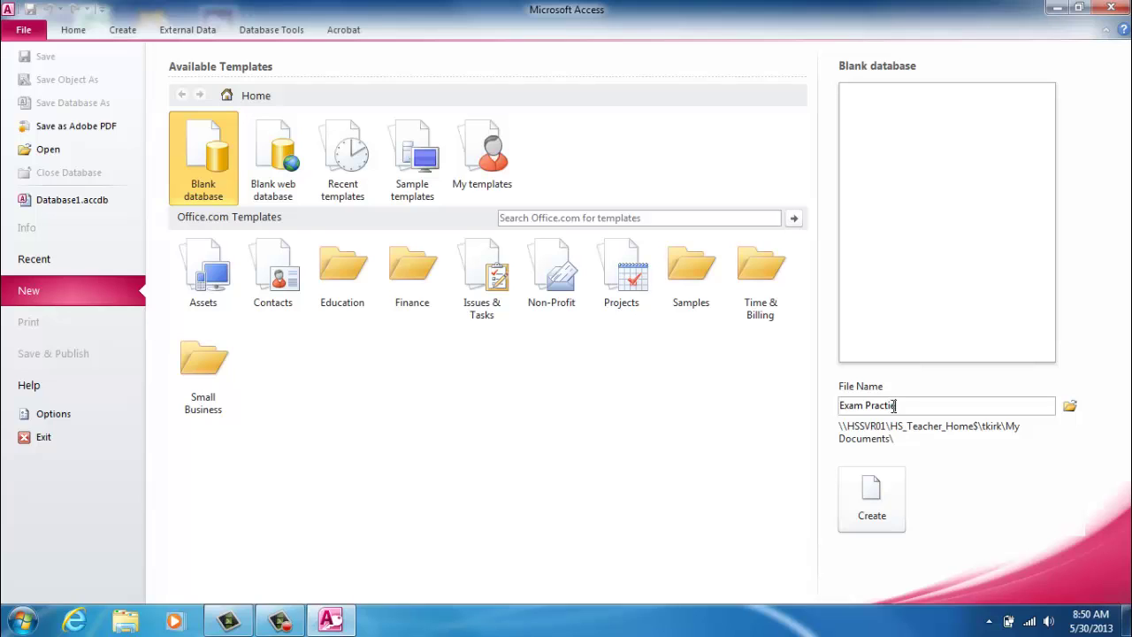
pyautogui.write('e')
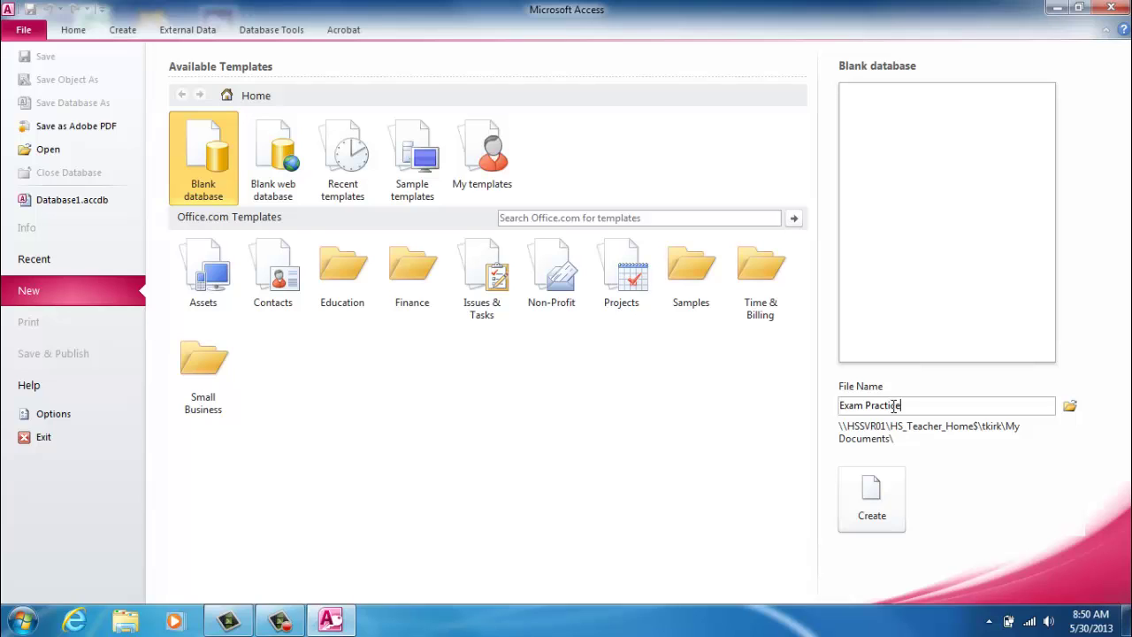
# Create the database in the teacher's To Teacher folder under 4th Hour, Adv. BMA on BMA Shared Drive (X:), replacing the existing file
pyautogui.click(1070, 407)
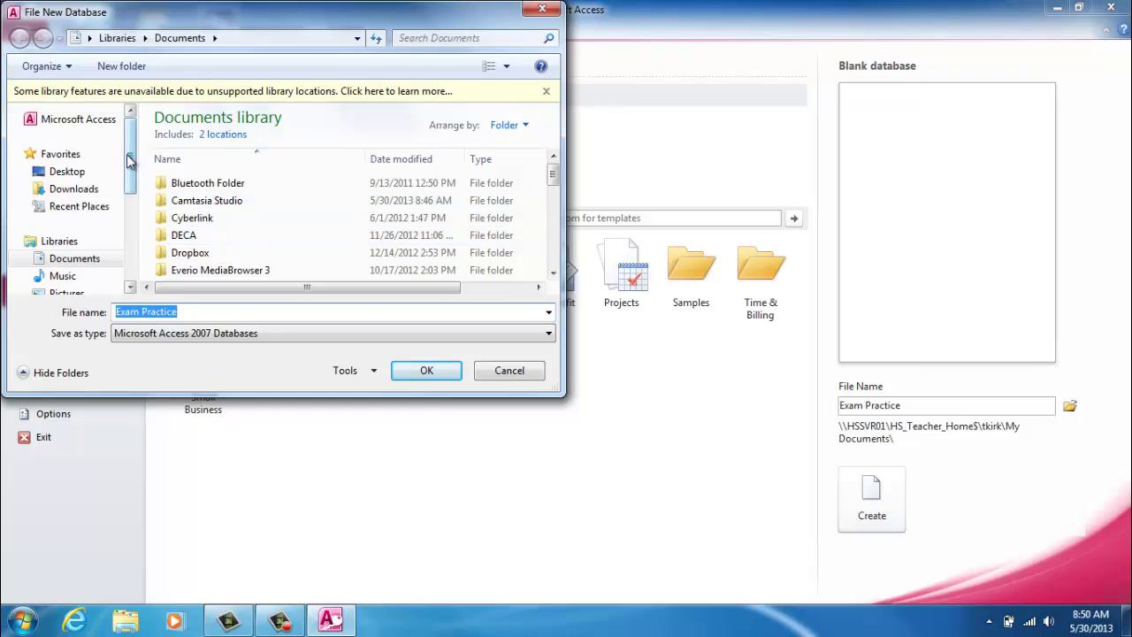
pyautogui.moveTo(133, 158); pyautogui.dragTo(132, 237)
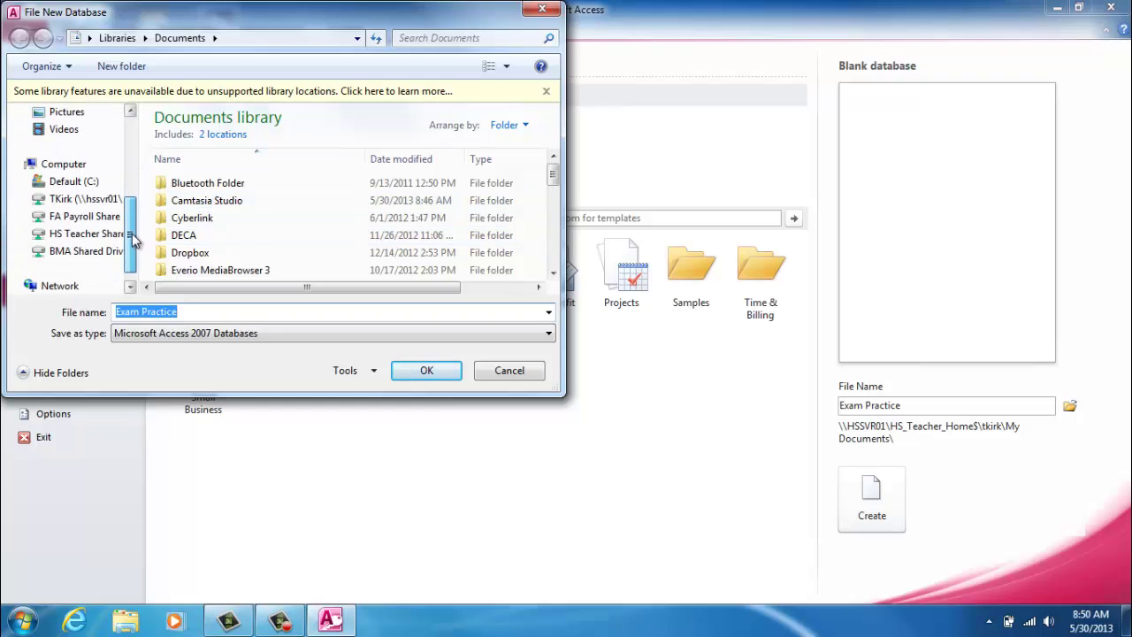
pyautogui.click(65, 252)
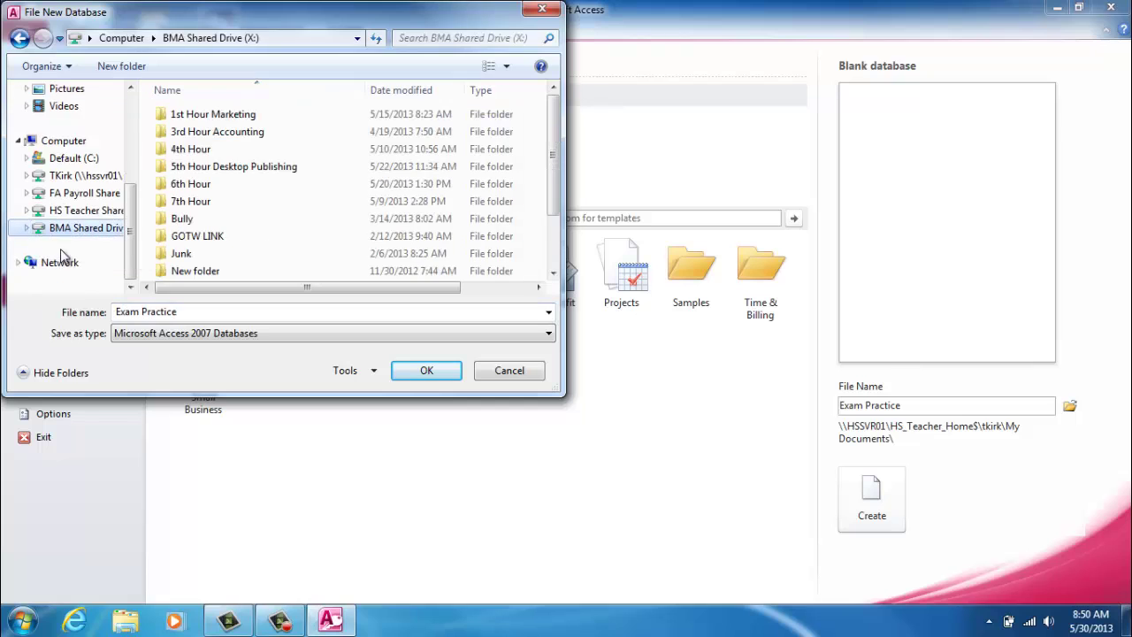
pyautogui.doubleClick(304, 151)
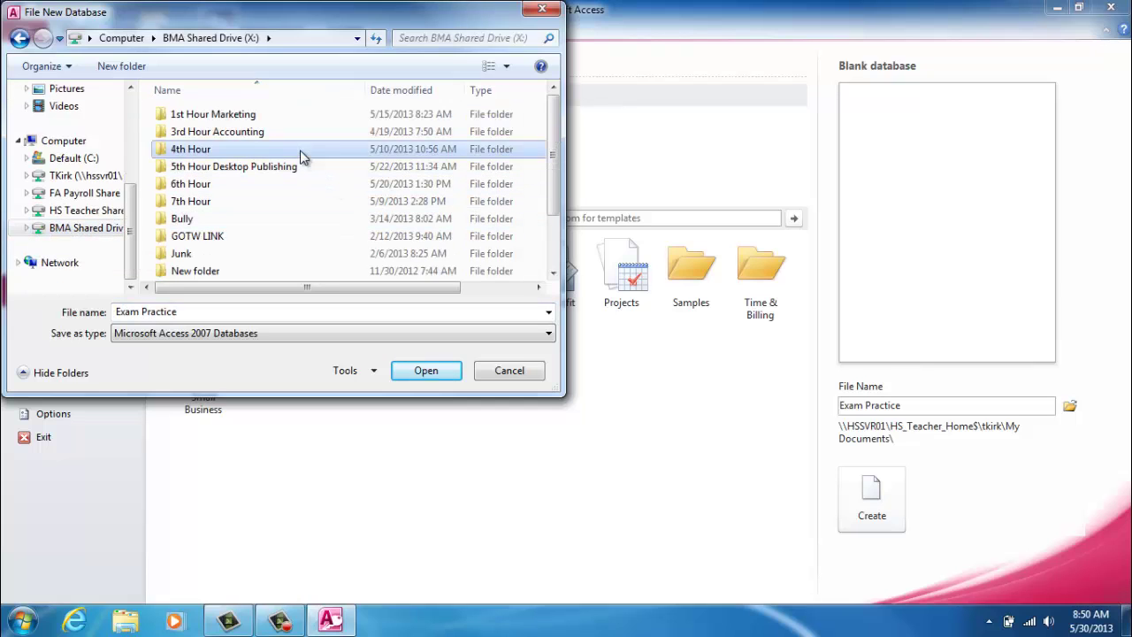
pyautogui.doubleClick(275, 117)
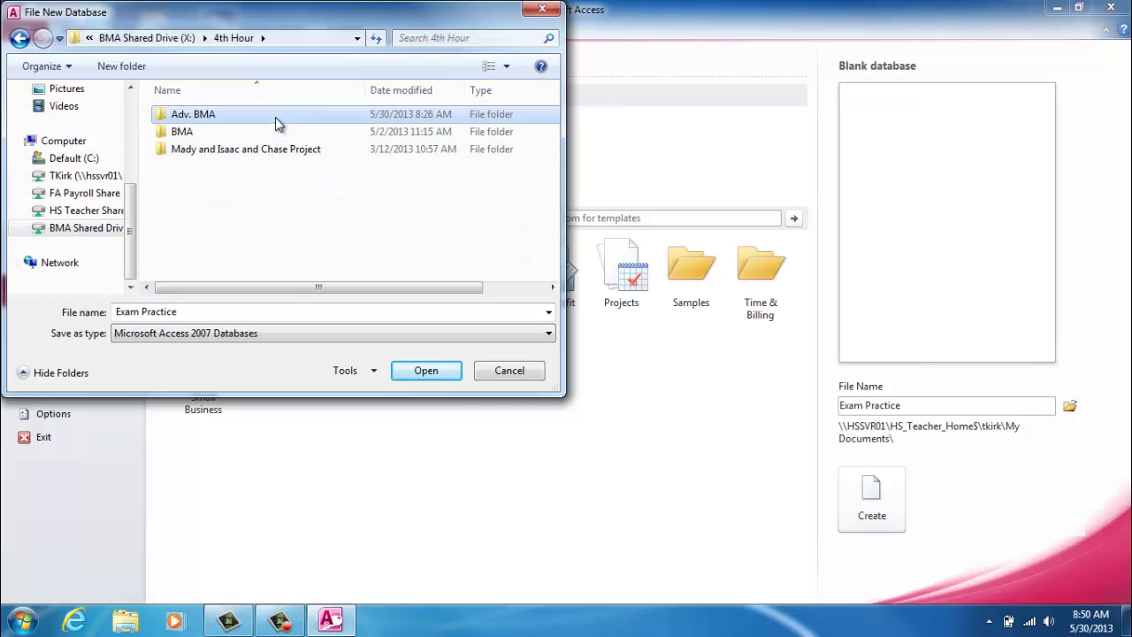
pyautogui.doubleClick(276, 205)
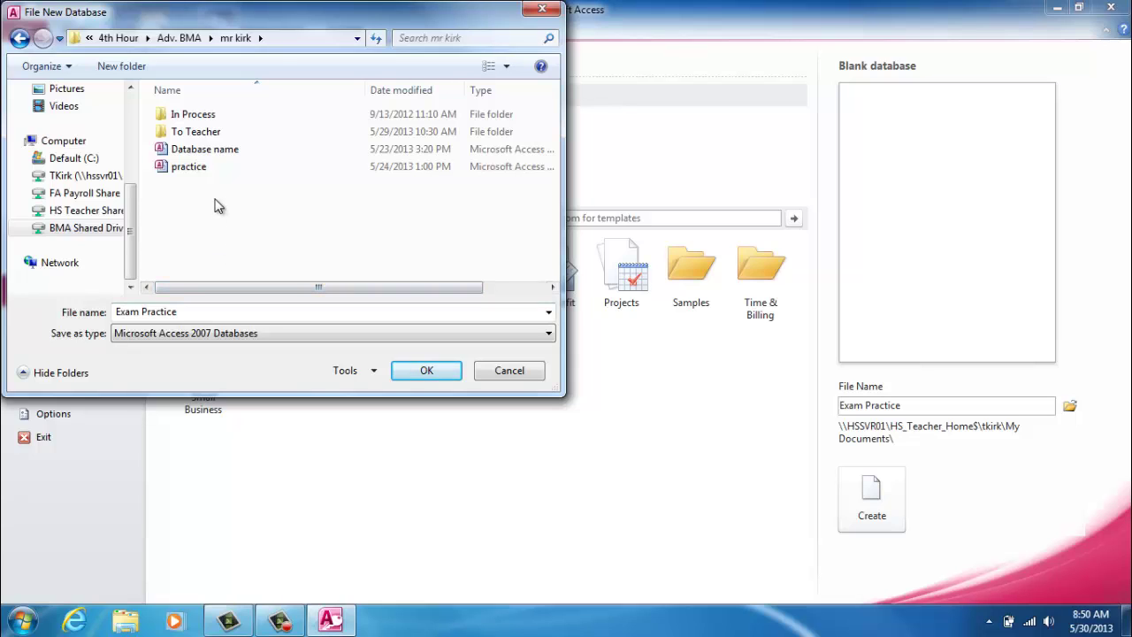
pyautogui.doubleClick(198, 135)
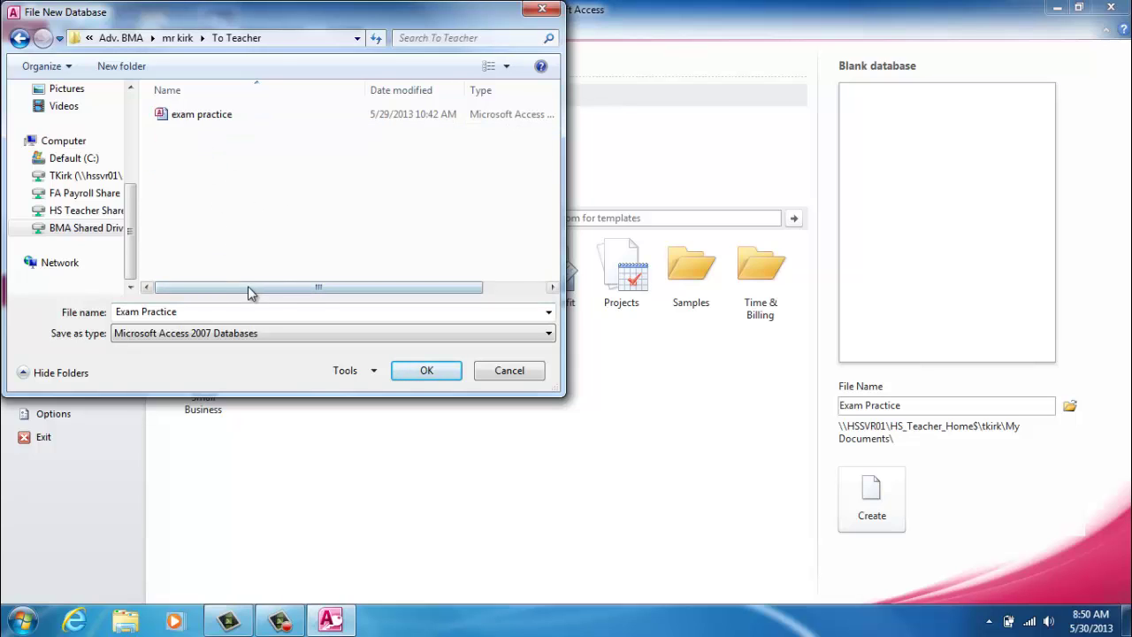
pyautogui.click(412, 373)
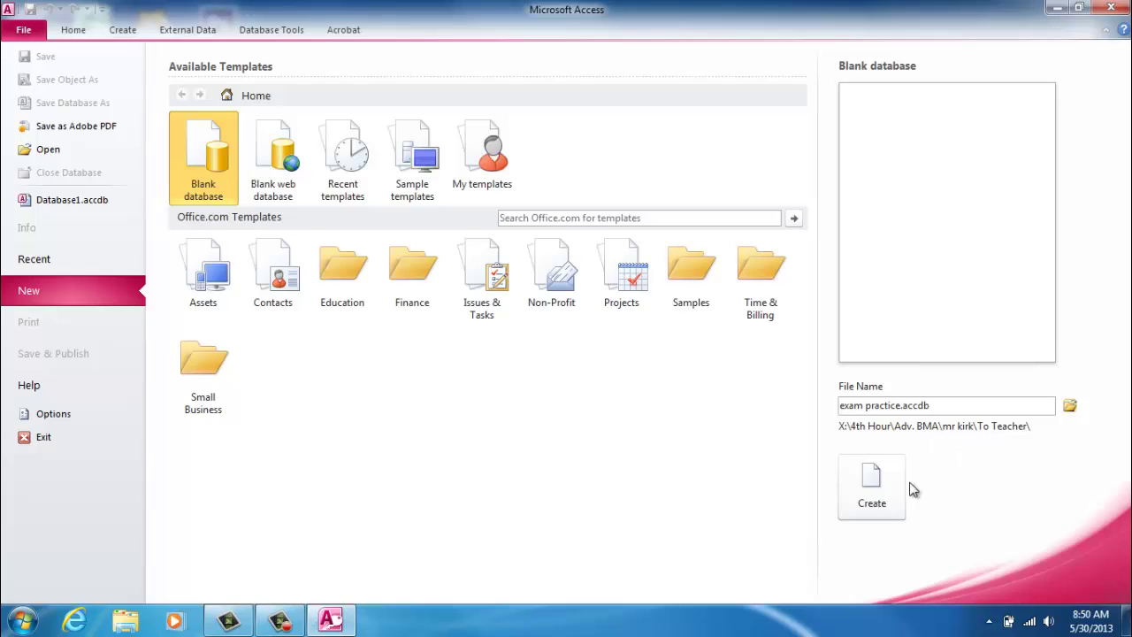
pyautogui.click(867, 496)
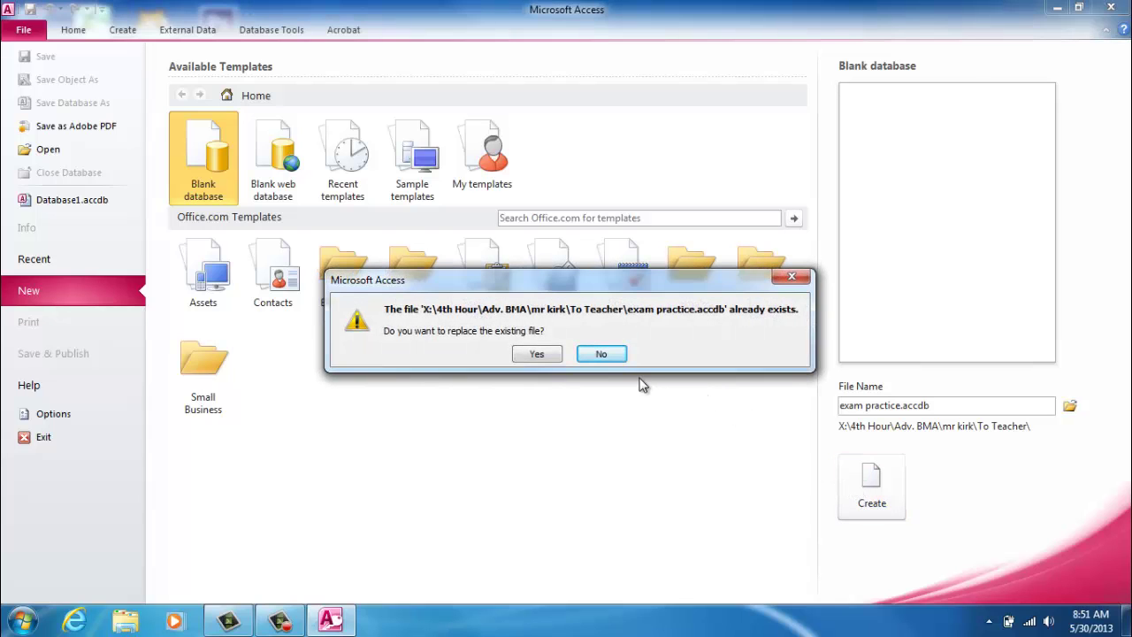
pyautogui.click(537, 353)
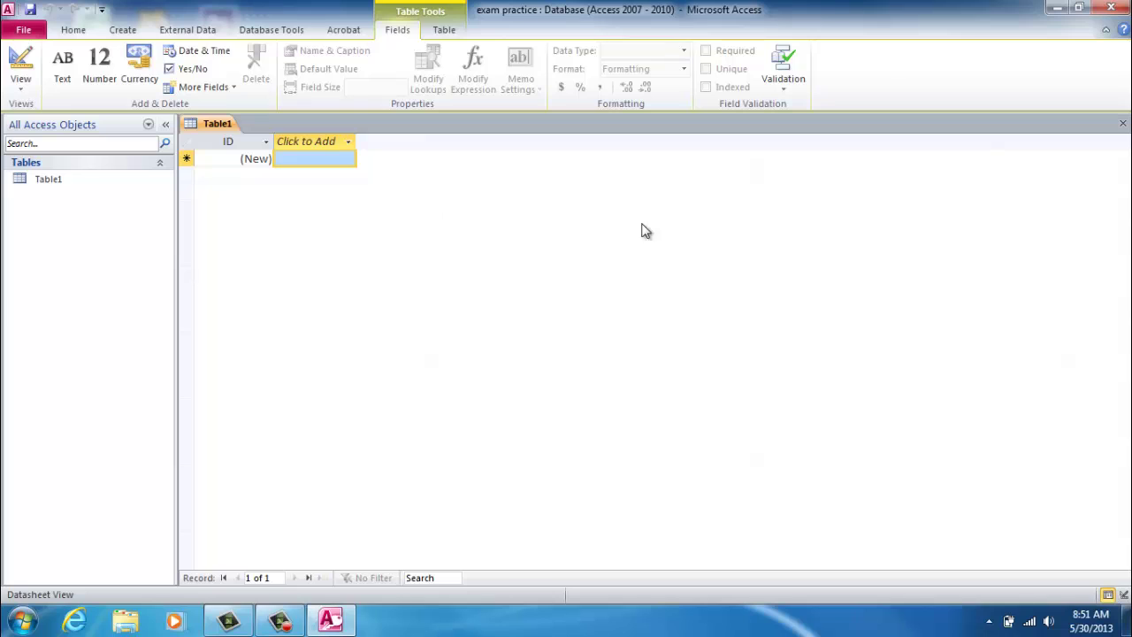
# Save the new table as Exam Table and switch it to Design View
pyautogui.click(31, 11)
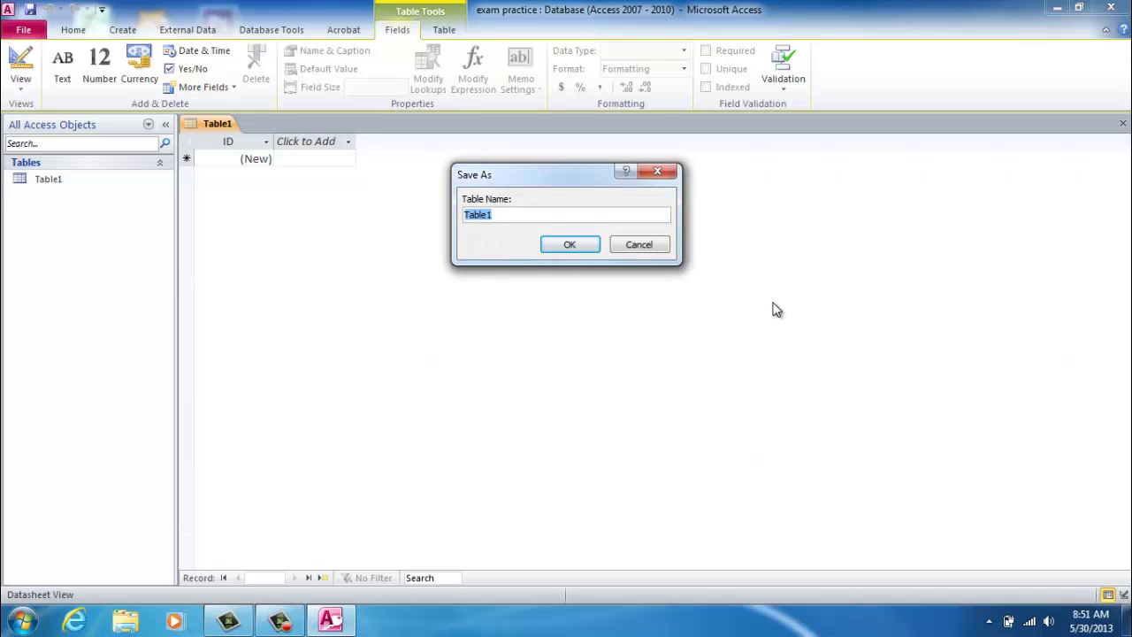
pyautogui.write('Exam Table')
pyautogui.click(577, 245)
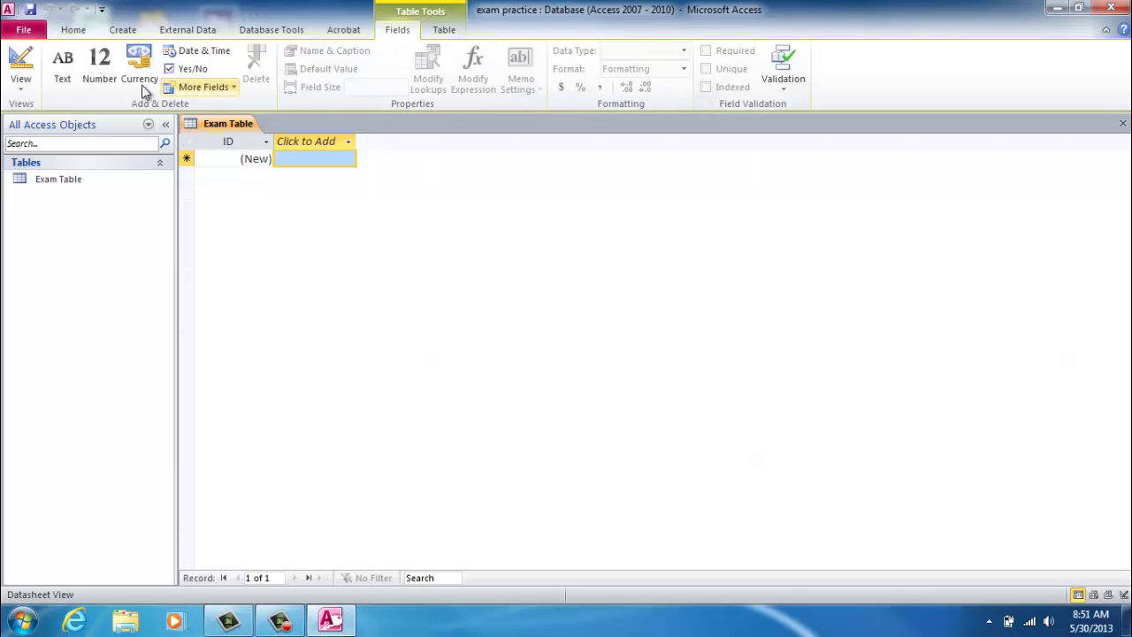
pyautogui.click(19, 69)
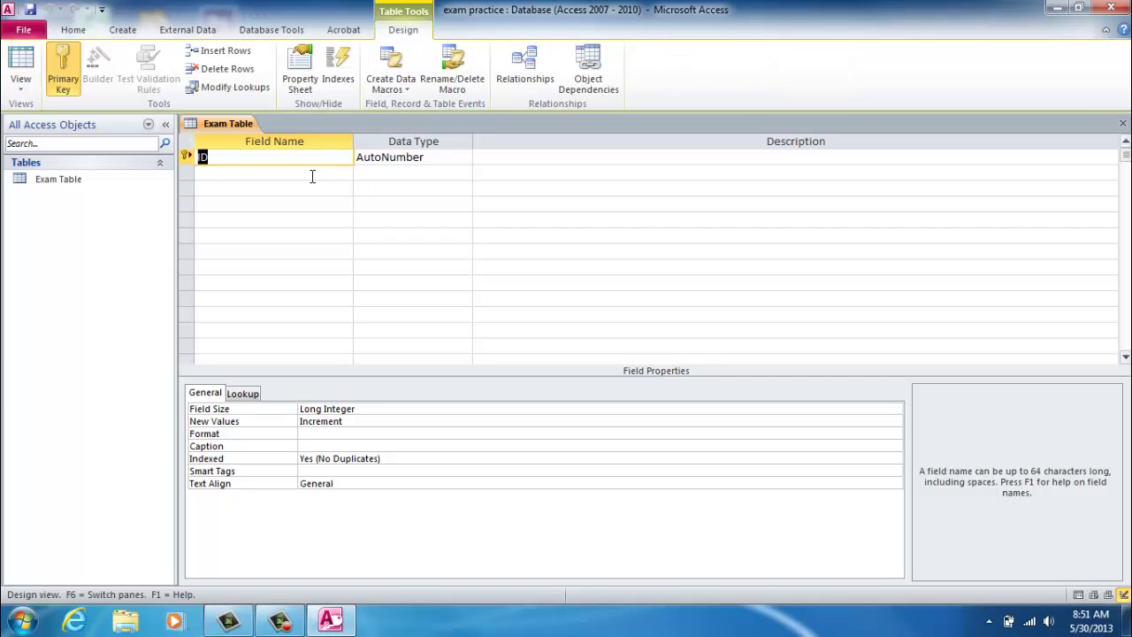
pyautogui.click(17, 86)
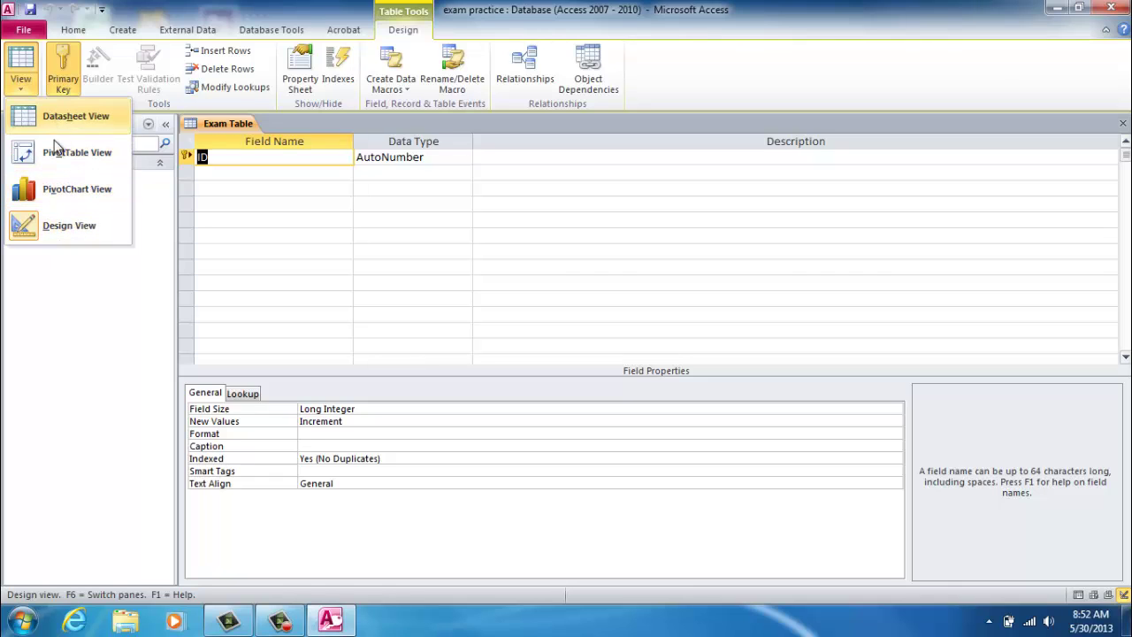
pyautogui.click(110, 228)
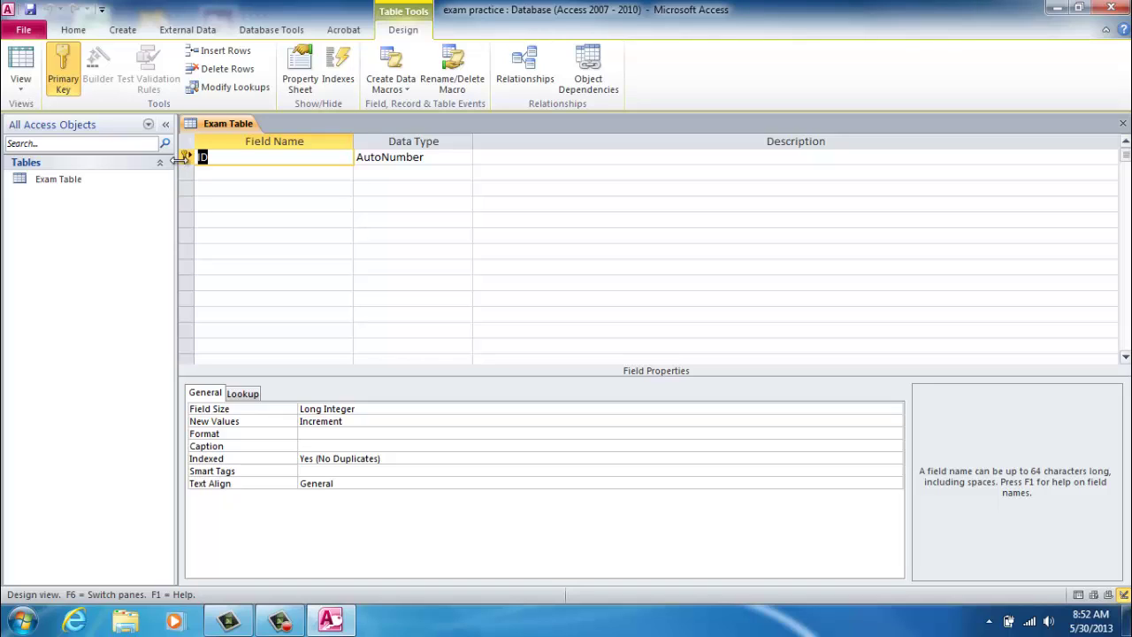
# Add a First Name field with the Text data type below the ID field, leaving its description blank
pyautogui.click(237, 175)
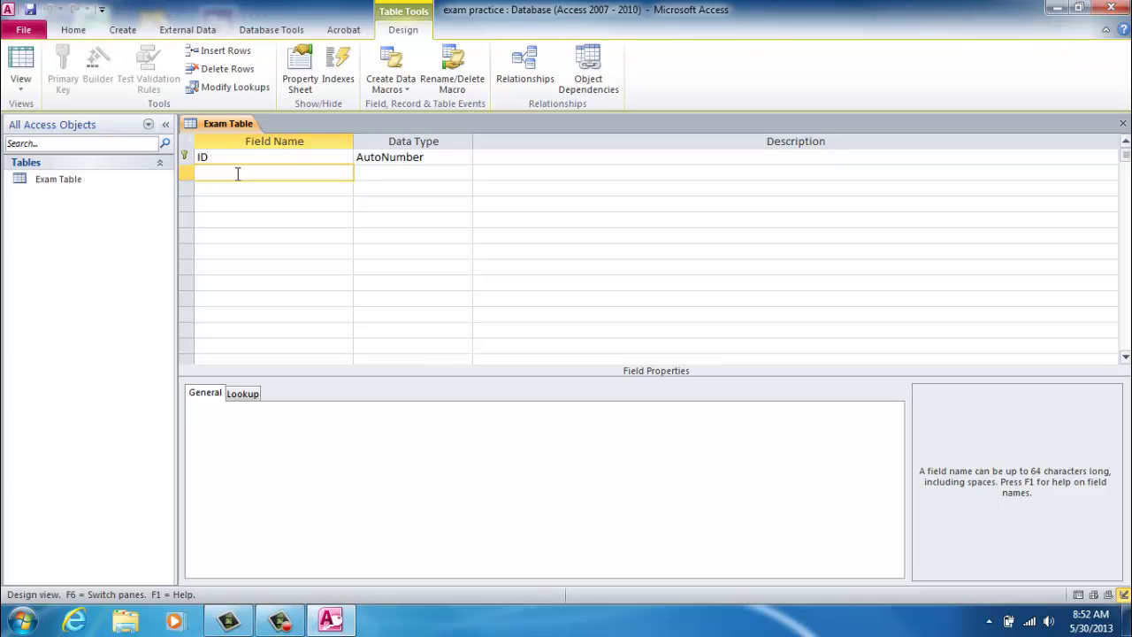
pyautogui.write('First Name')
pyautogui.press('Tab')
pyautogui.press('Tab')
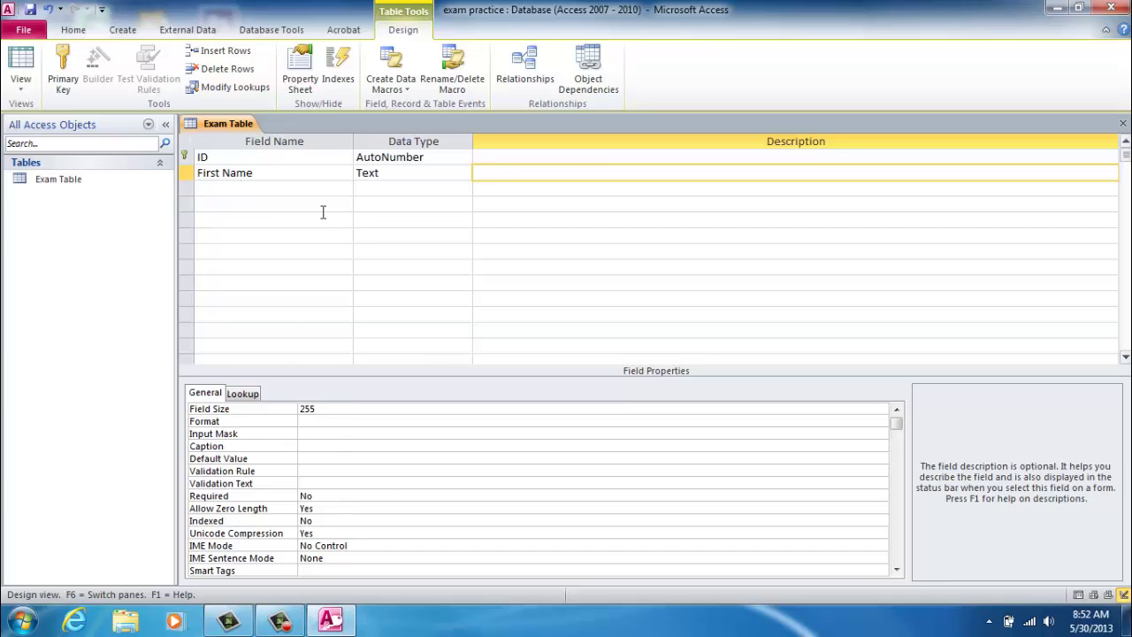
pyautogui.press('Tab')
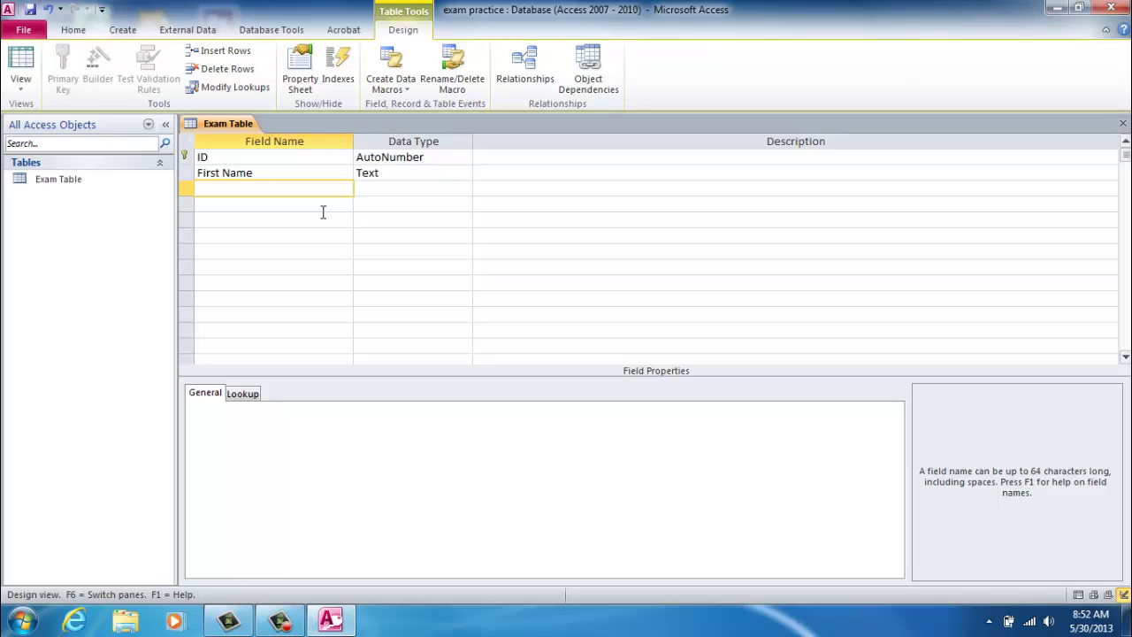
# Add a Last Name field with the Text data type below First Name, leaving its description blank
pyautogui.write('Last name')
pyautogui.press('BackSpace')
pyautogui.press('BackSpace')
pyautogui.press('BackSpace')
pyautogui.press('BackSpace')
pyautogui.press('Tab')
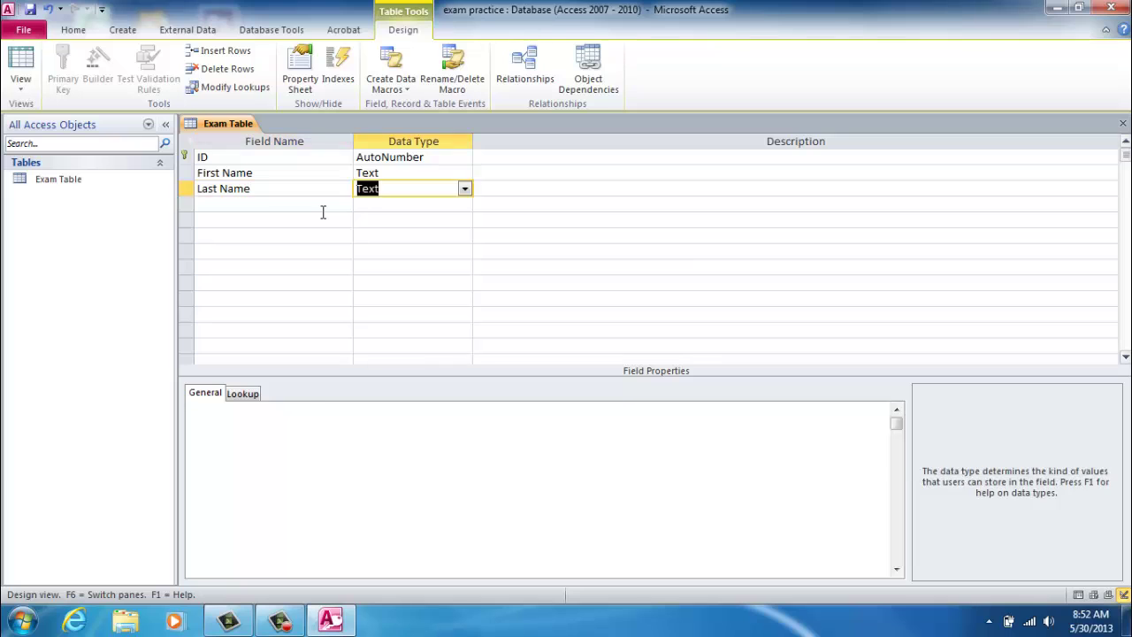
pyautogui.press('Tab')
pyautogui.press('Tab')
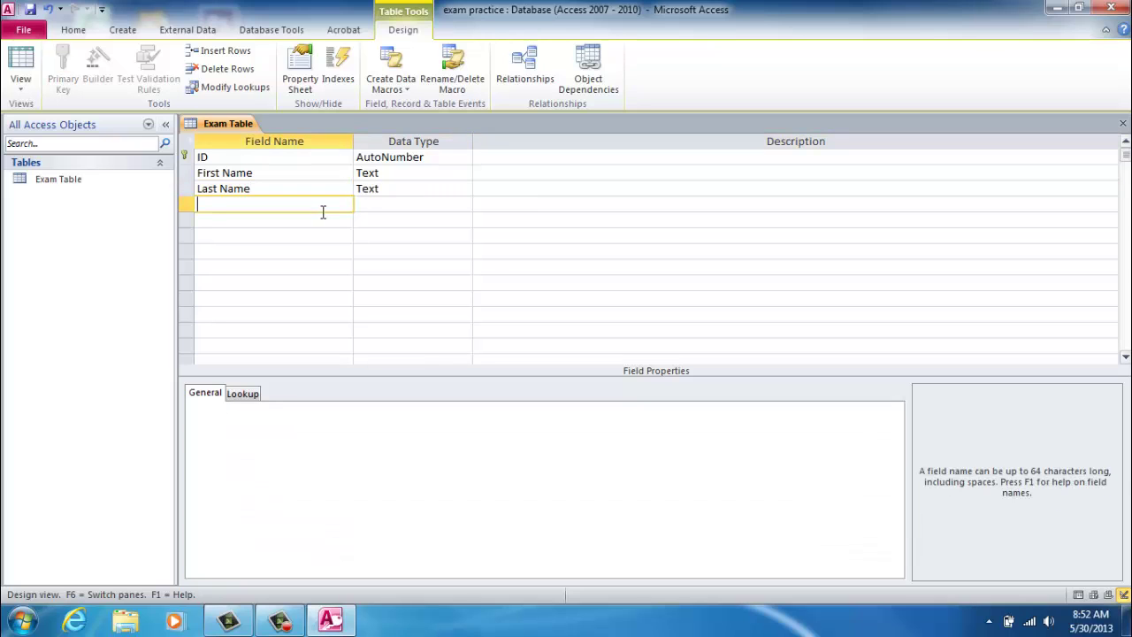
# Add Street Address and City fields below Last Name, both with the Text data type
pyautogui.write('Street Add')
pyautogui.press('Tab')
pyautogui.press('Tab')
pyautogui.press('Tab')
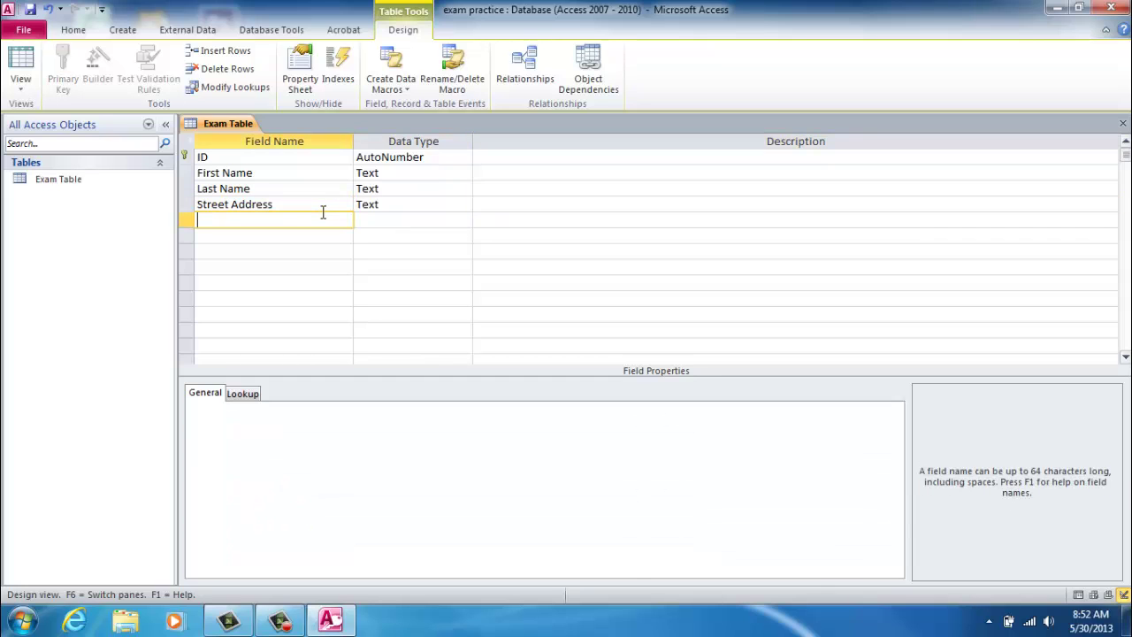
pyautogui.write('City')
pyautogui.press('Tab')
pyautogui.press('Tab')
pyautogui.press('Tab')
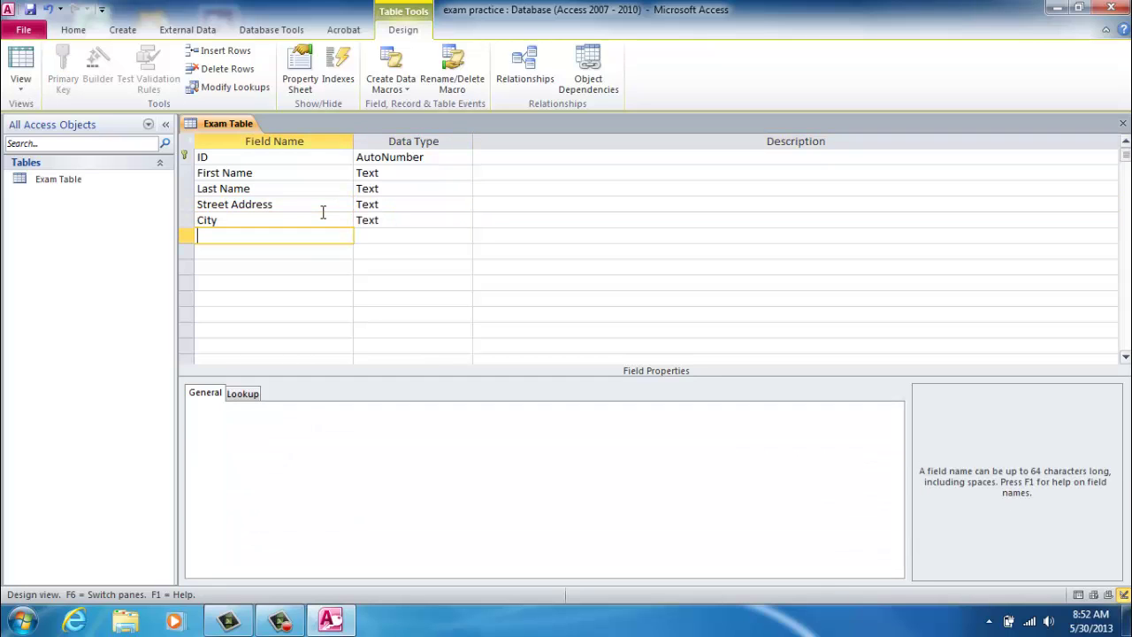
# Add State and Zip Code fields below City, both with the Text data type
pyautogui.write('State')
pyautogui.press('Tab')
pyautogui.press('Tab')
pyautogui.press('Tab')
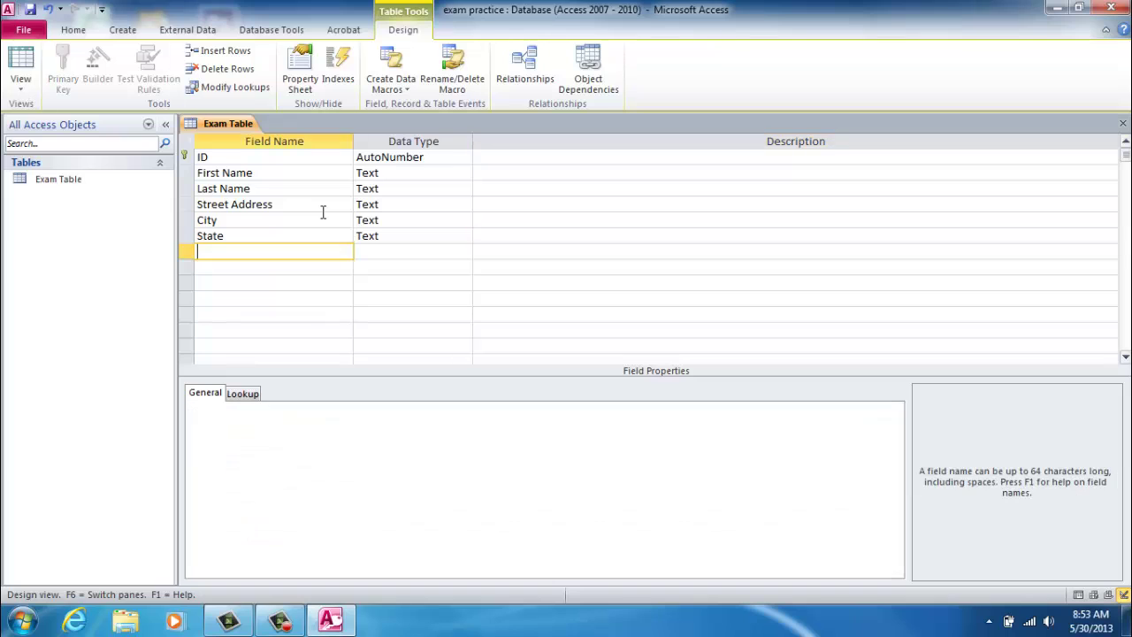
pyautogui.write('Zip Code')
pyautogui.press('Tab')
pyautogui.press('Tab')
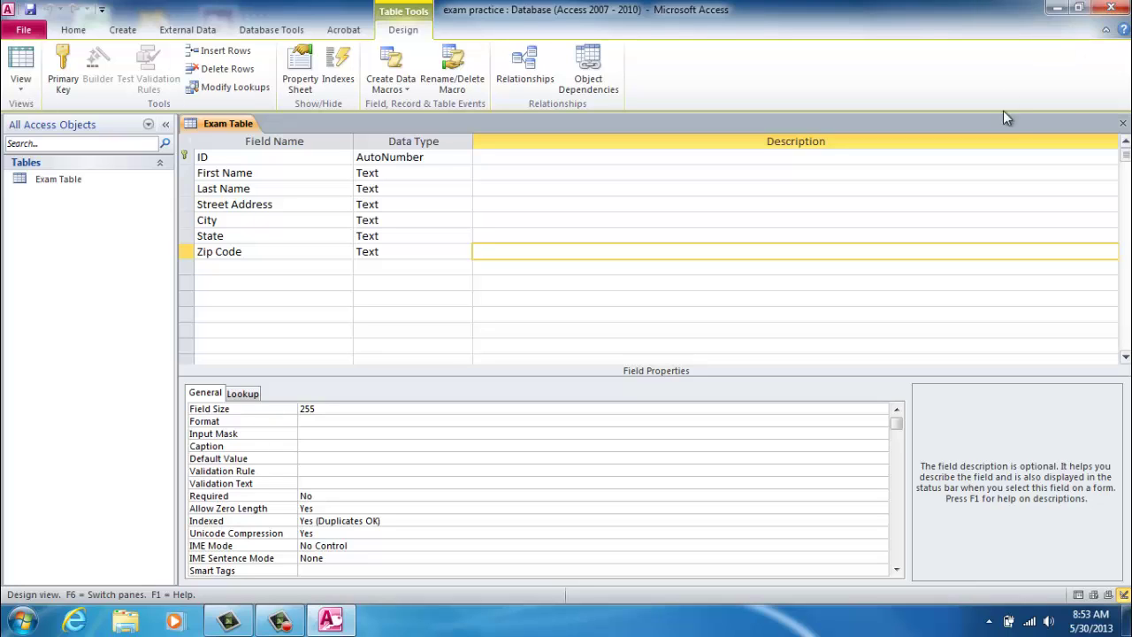
# Close the Exam Table design and select the table among the database objects
pyautogui.click(1123, 126)
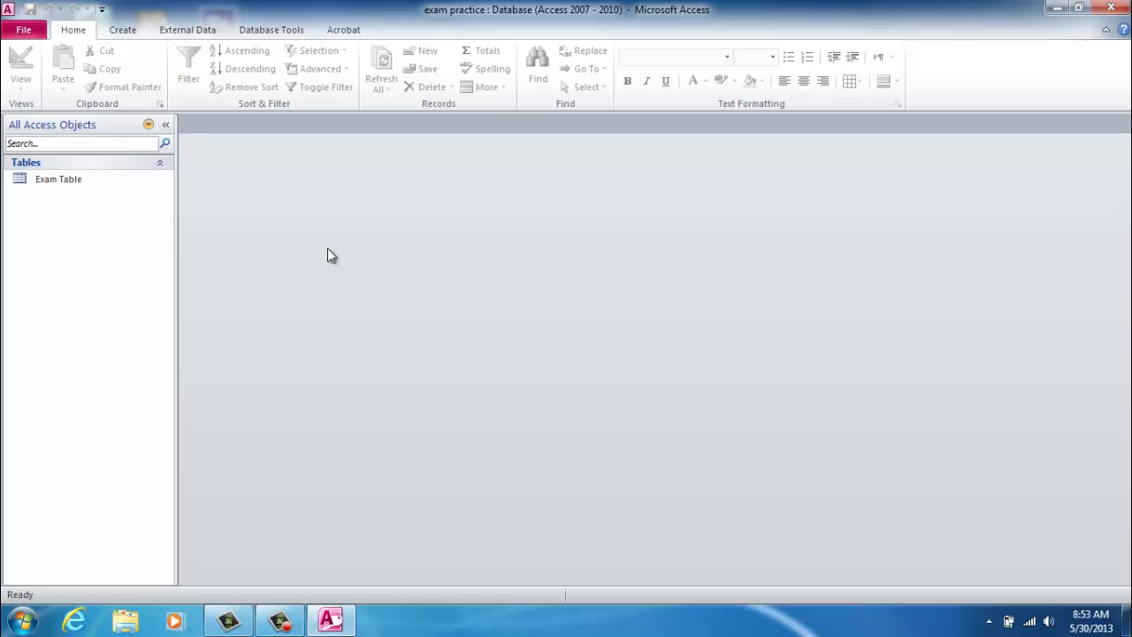
pyautogui.click(97, 185)
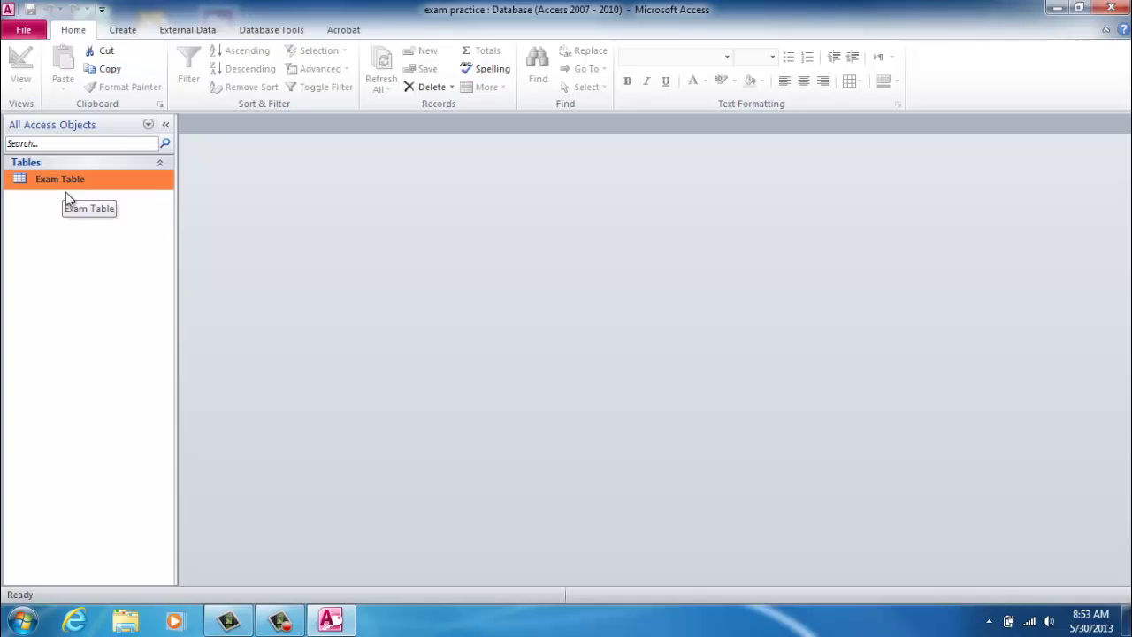
# Create a form based on the Exam Table
pyautogui.click(128, 31)
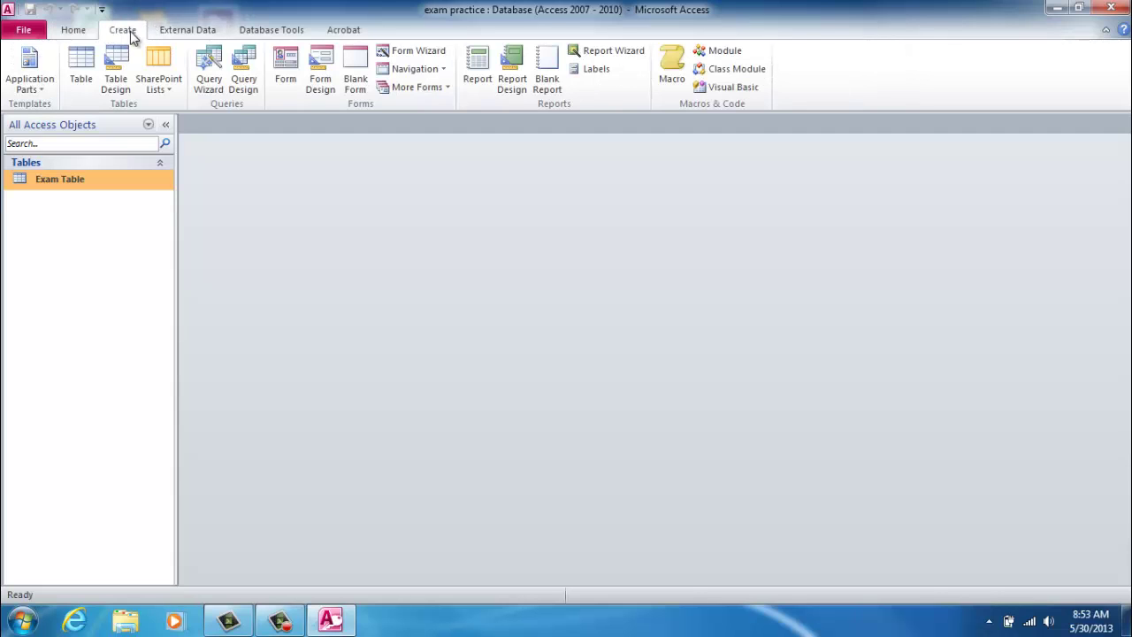
pyautogui.click(283, 75)
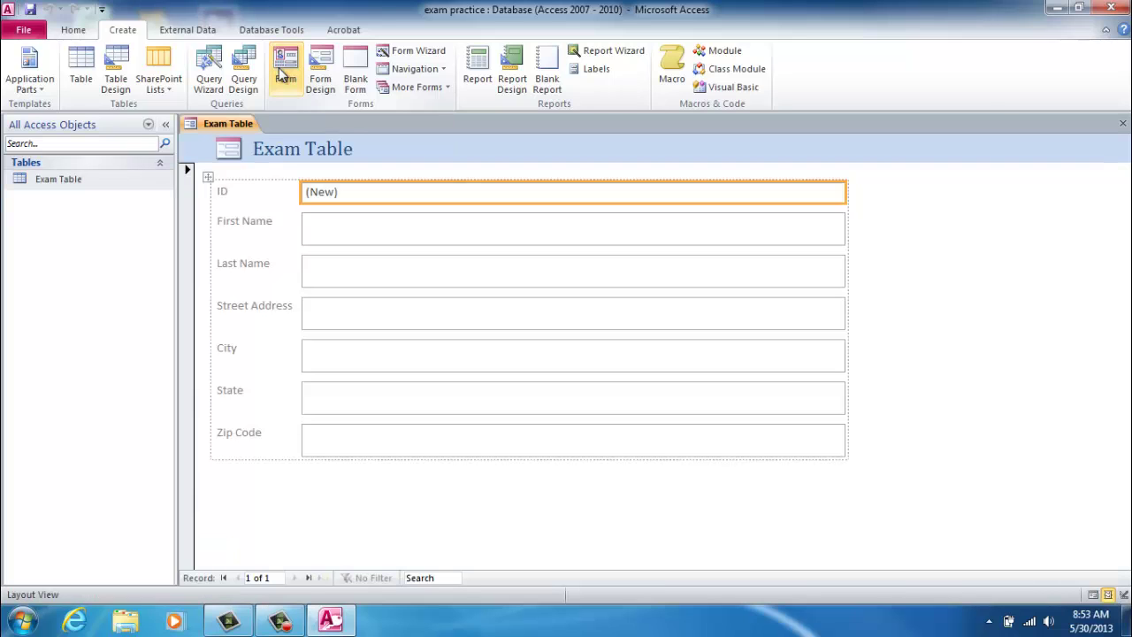
pyautogui.click(375, 235)
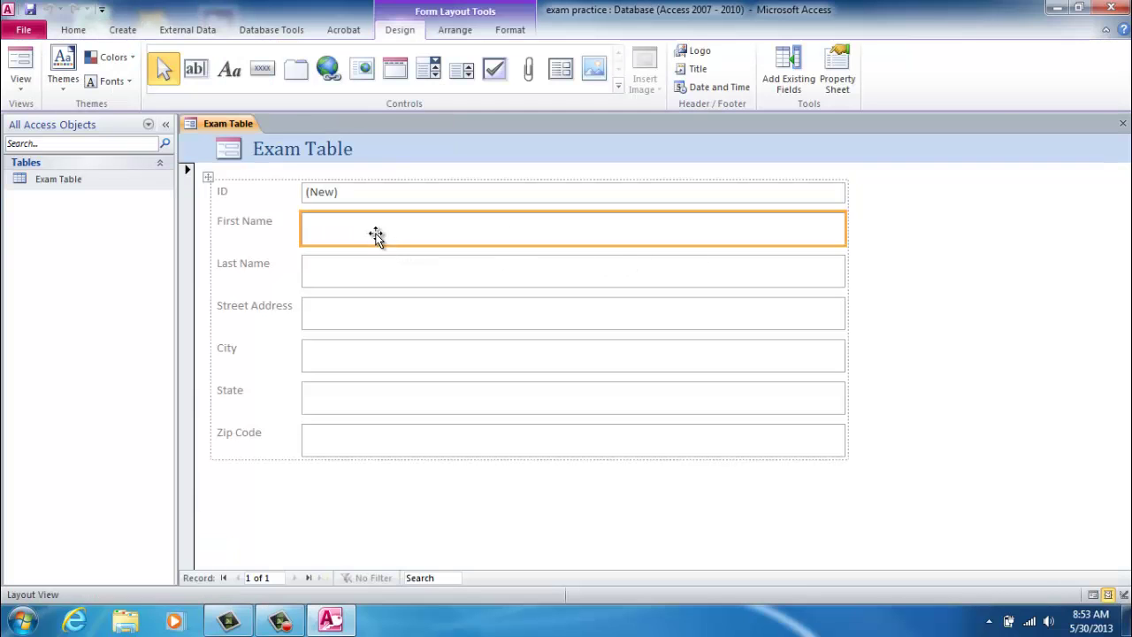
pyautogui.click(372, 260)
pyautogui.click(384, 319)
pyautogui.click(390, 359)
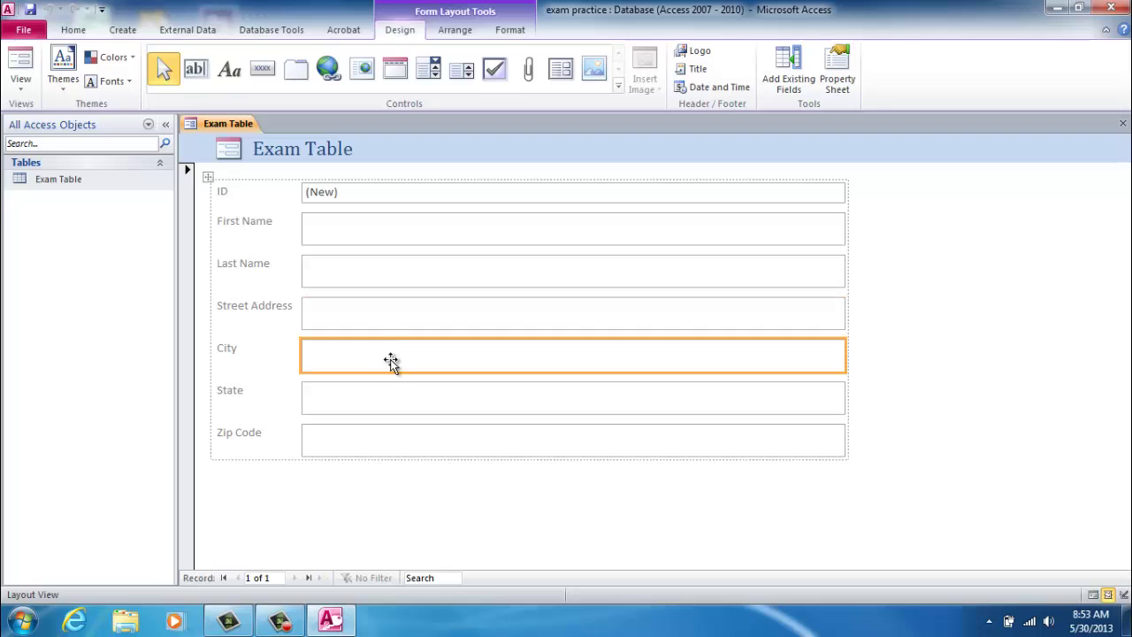
pyautogui.click(391, 382)
pyautogui.click(416, 438)
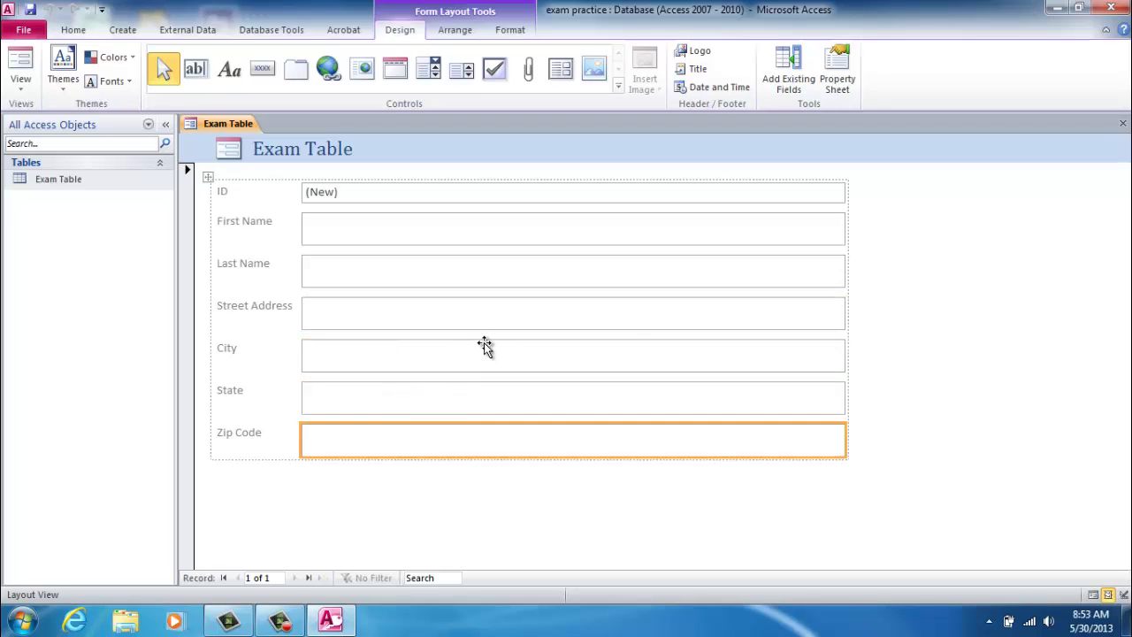
pyautogui.click(386, 237)
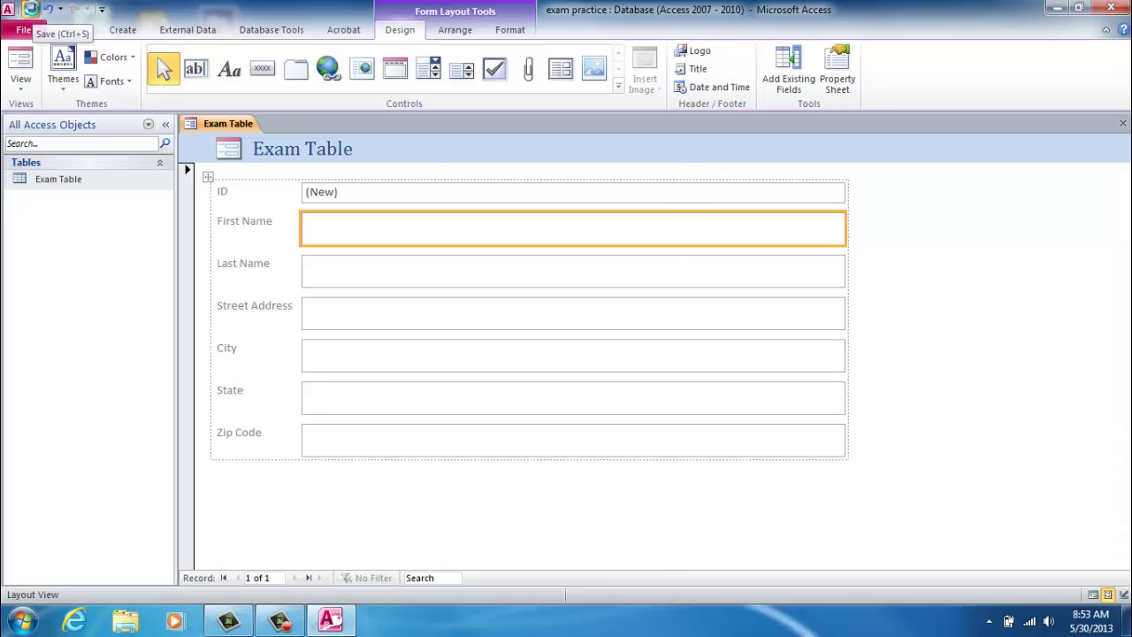
# Save the new form as Exam Form and close it
pyautogui.click(31, 9)
pyautogui.click(558, 217)
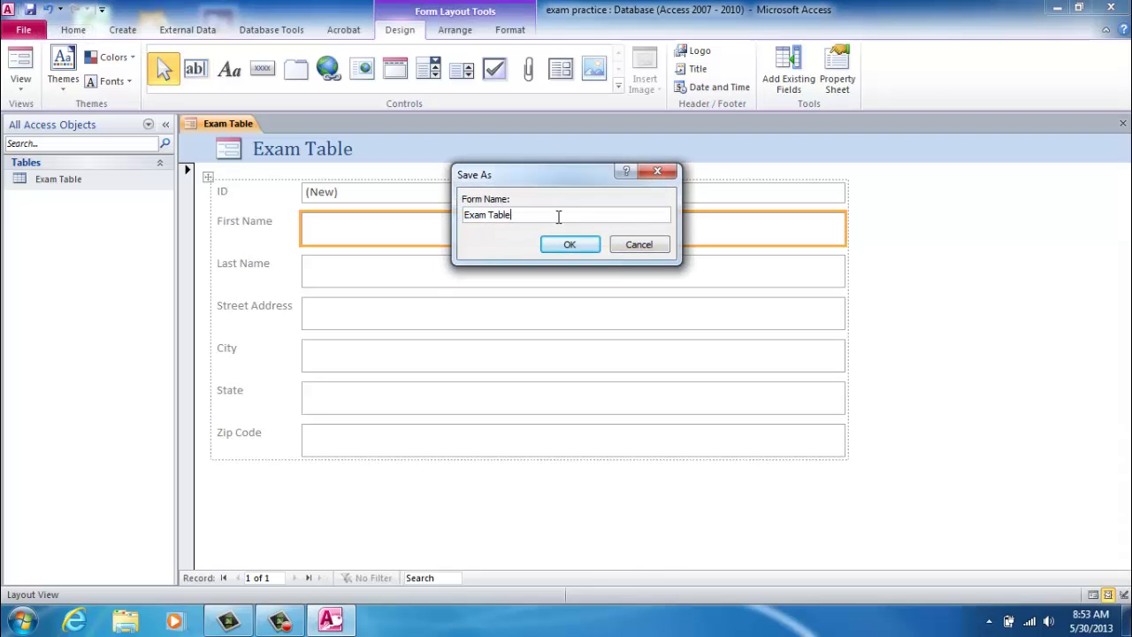
pyautogui.press('BackSpace')
pyautogui.press('BackSpace')
pyautogui.press('BackSpace')
pyautogui.press('BackSpace')
pyautogui.click(553, 246)
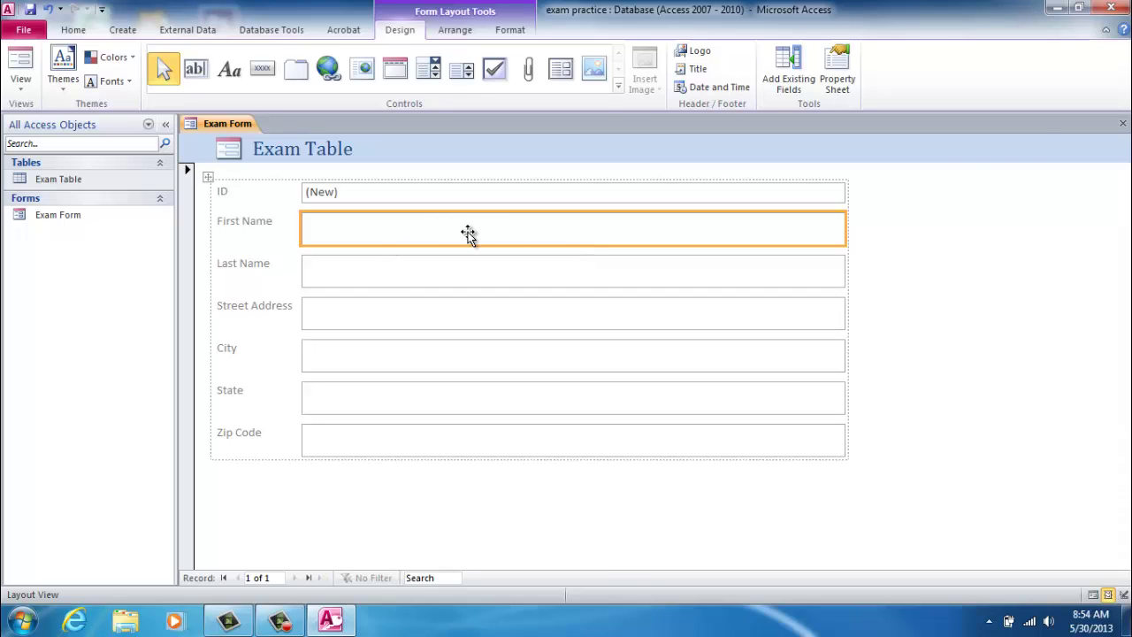
pyautogui.click(1122, 123)
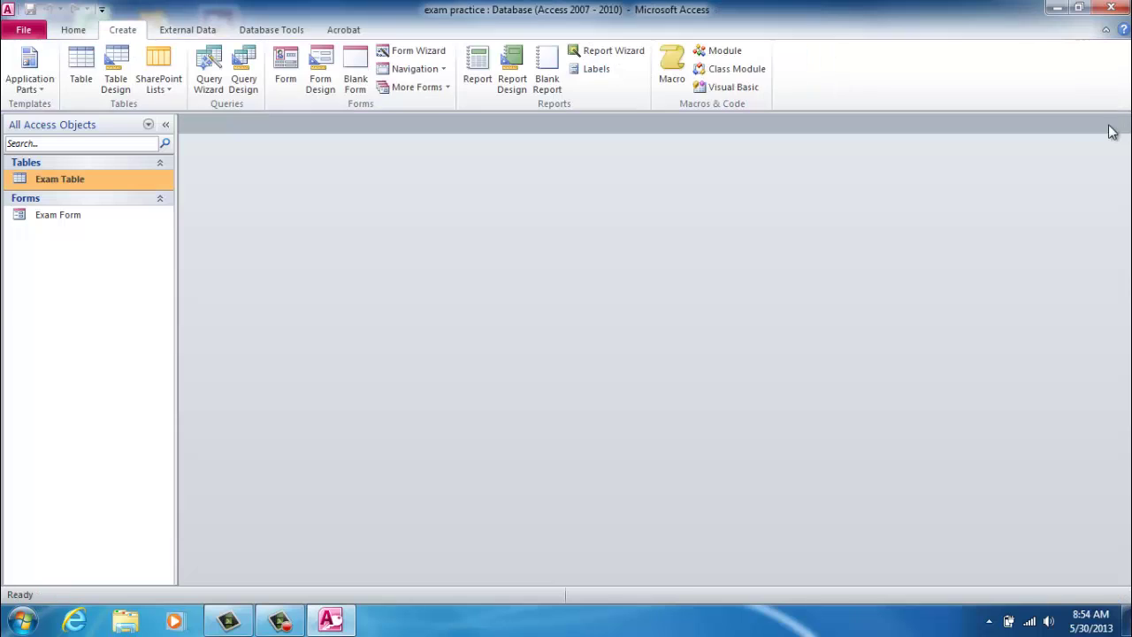
# Open Exam Form and enter the first name, last name and street address of the first record
pyautogui.click(75, 221)
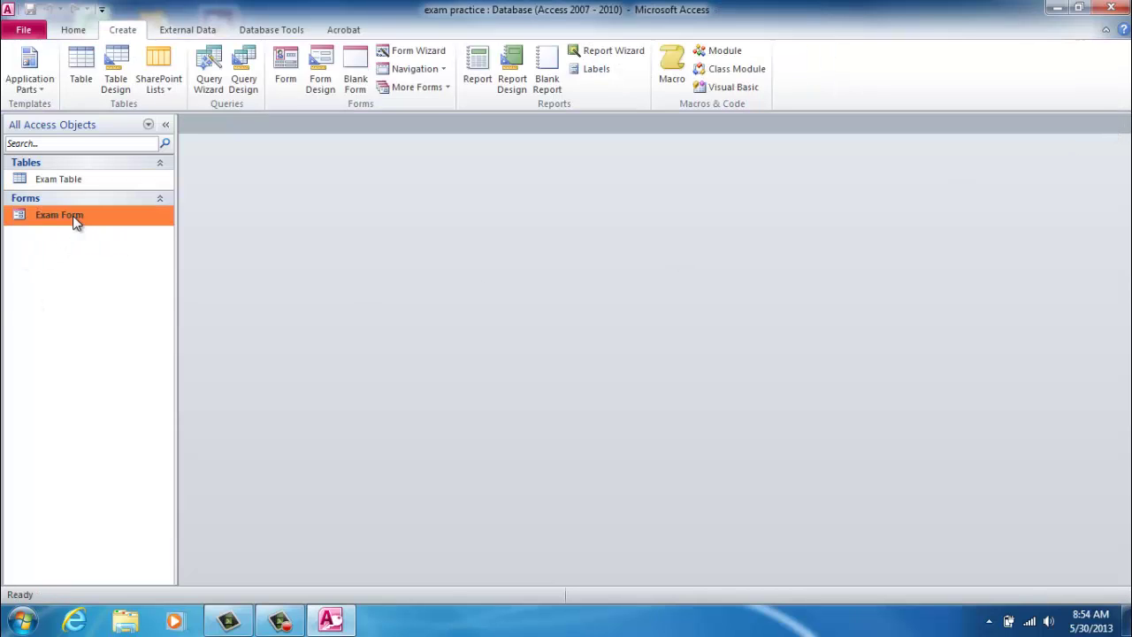
pyautogui.doubleClick(75, 219)
pyautogui.click(367, 215)
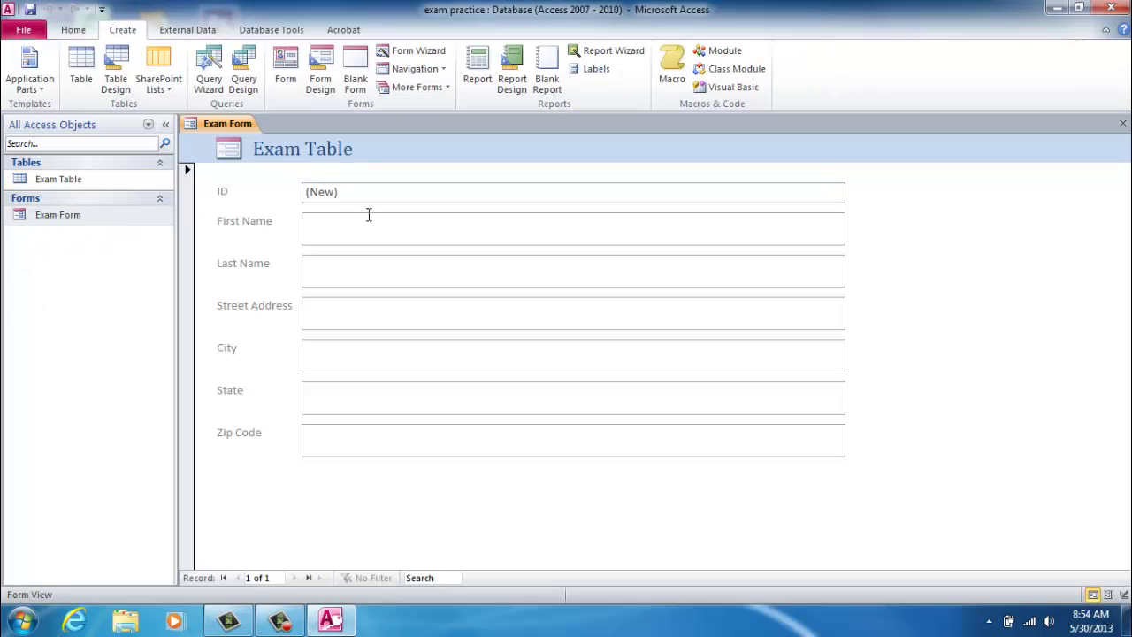
pyautogui.write('Daffy')
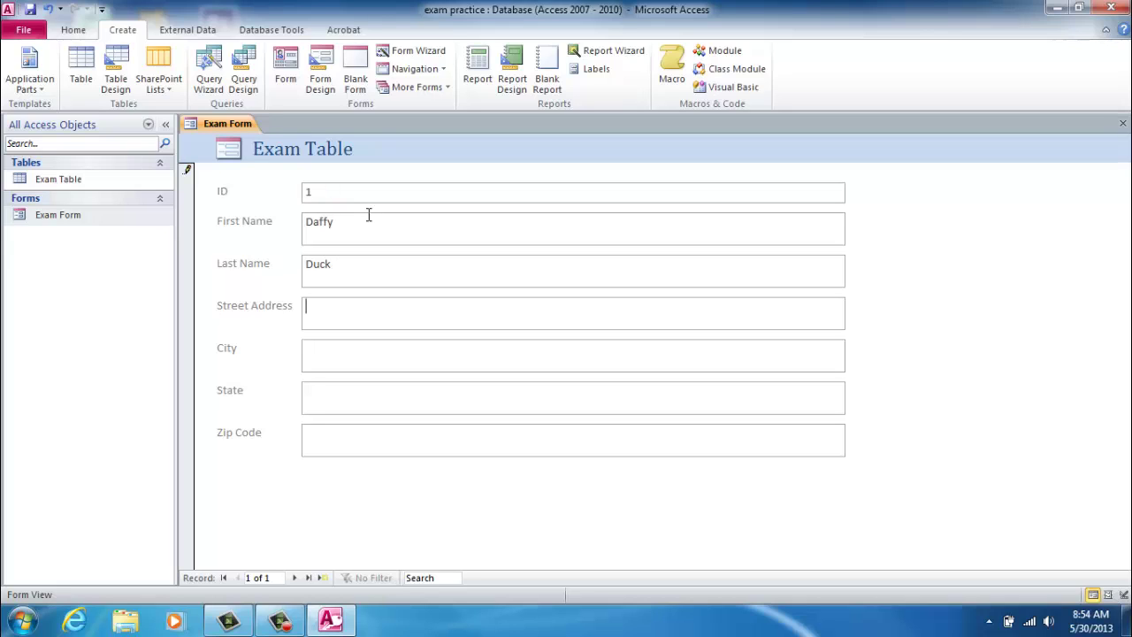
pyautogui.write('123 Bred Crumb Lane')
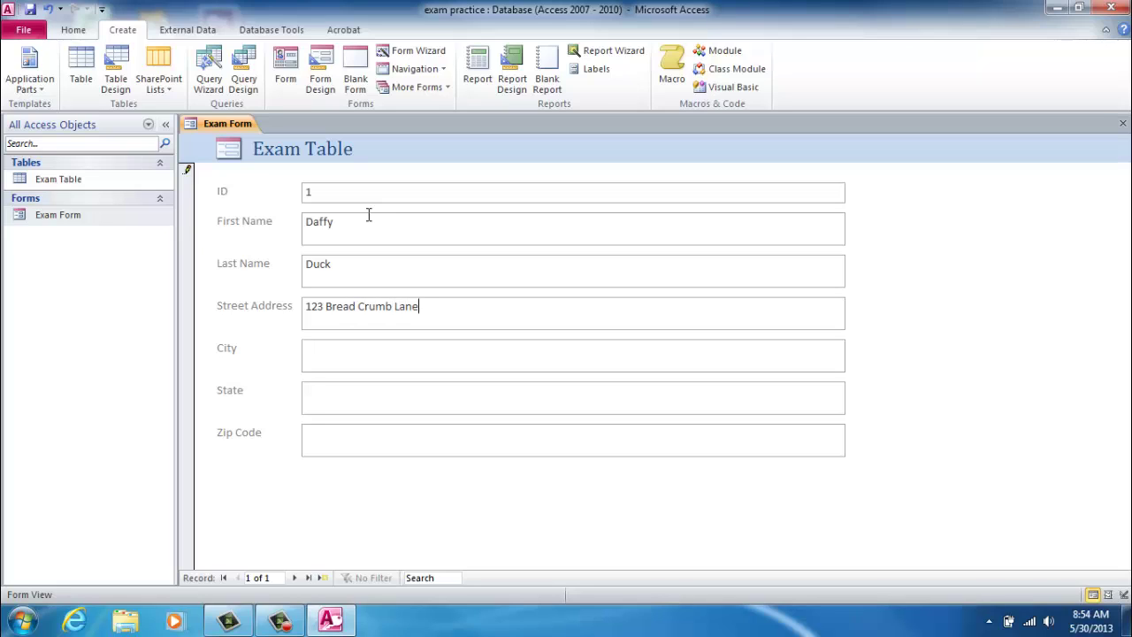
# Fill in the city, state and zip code of the first record in Exam Form
pyautogui.write('Toonville')
pyautogui.hotkey('shift', 'Tab')
pyautogui.click(346, 437)
pyautogui.press('Num_Lock')
pyautogui.write('44588')
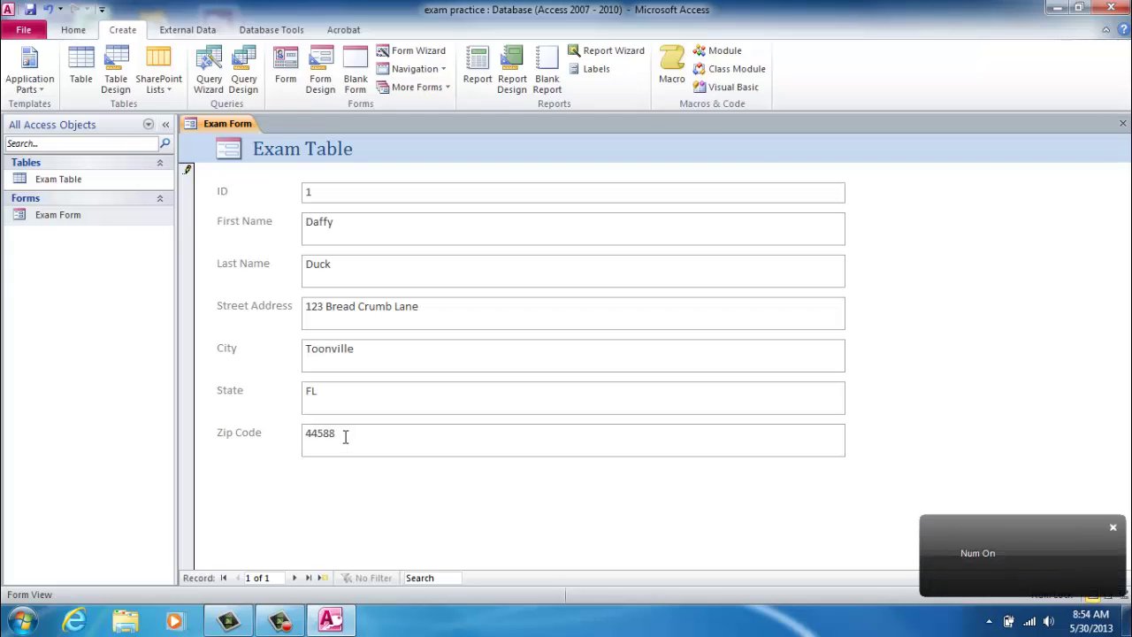
# Advance to a blank record in Exam Form, return to the first record and close the form
pyautogui.click(297, 577)
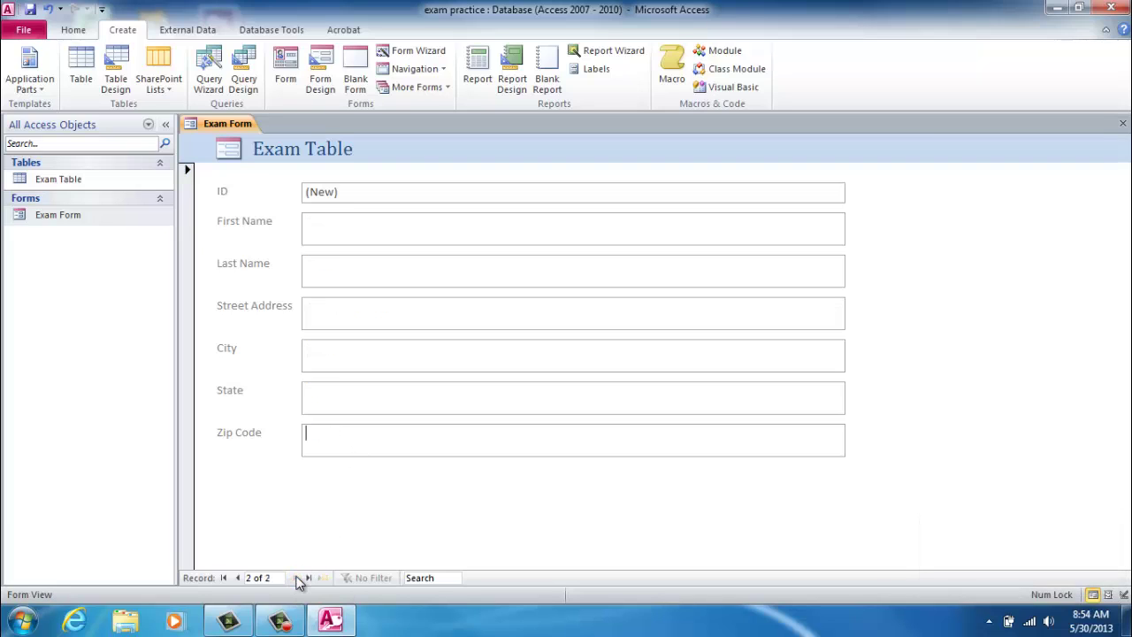
pyautogui.click(237, 578)
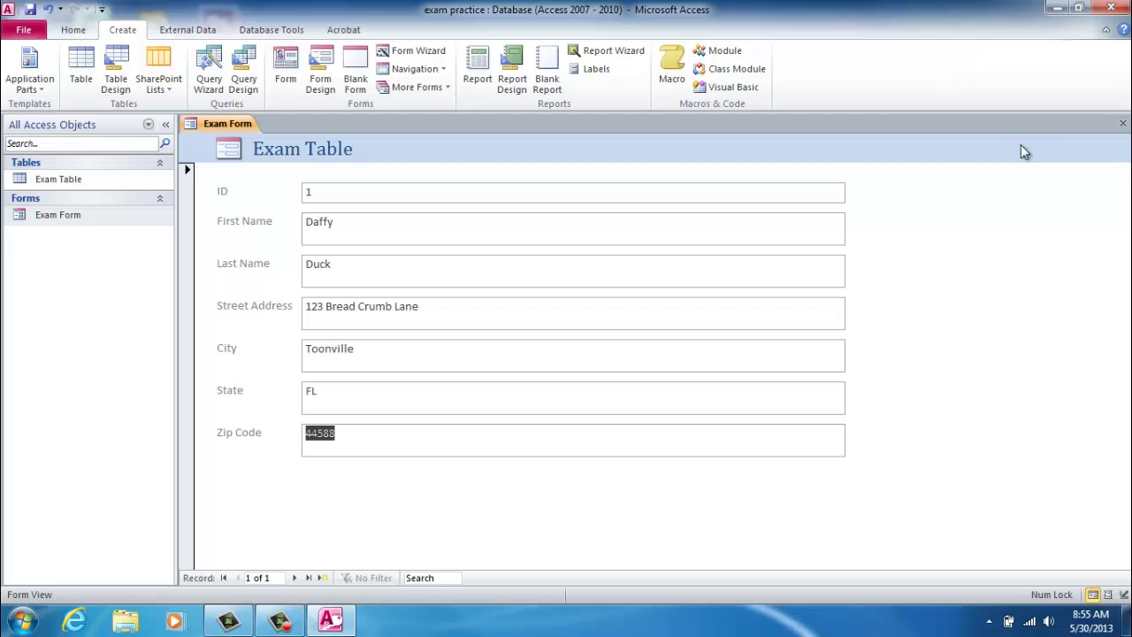
pyautogui.click(1123, 125)
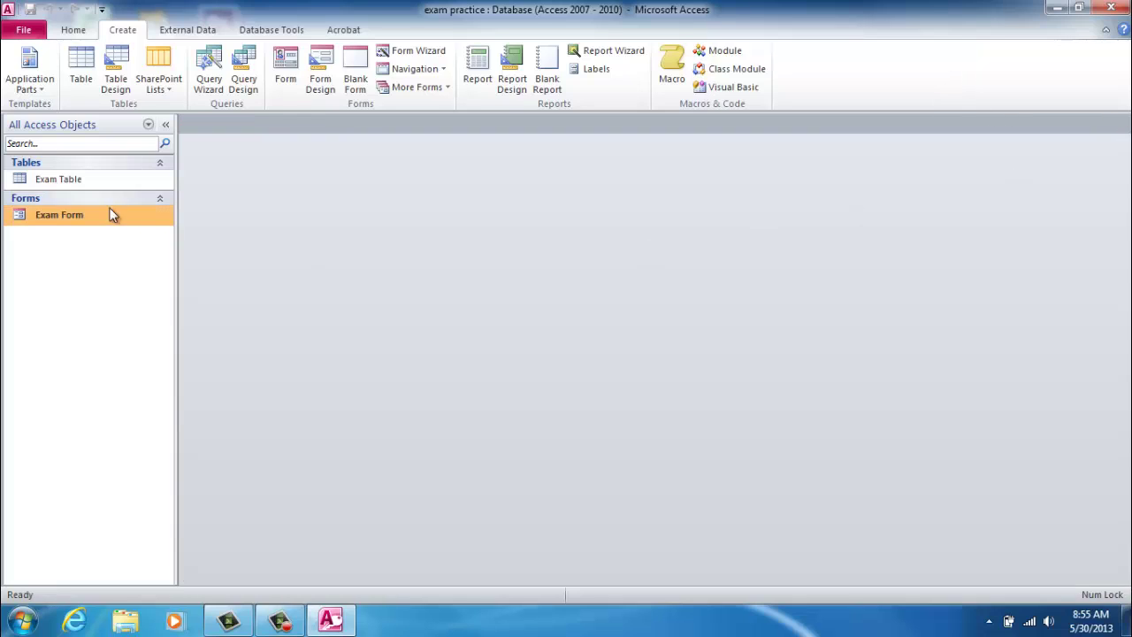
# Open the Exam Table to check the record entered through the form, and close the table again
pyautogui.click(64, 181)
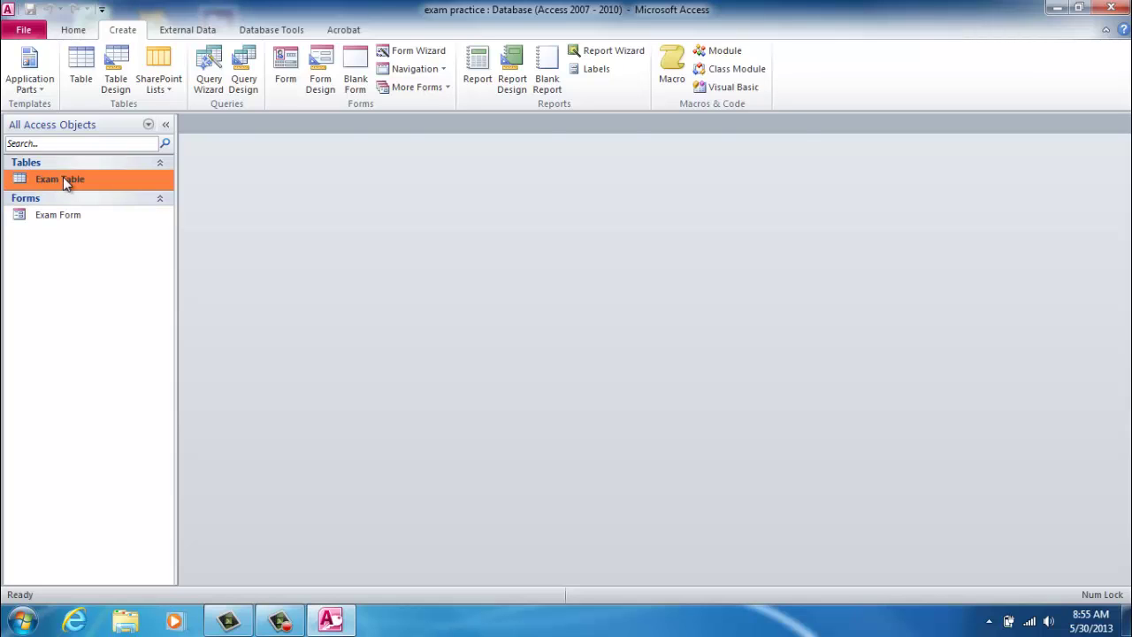
pyautogui.doubleClick(62, 177)
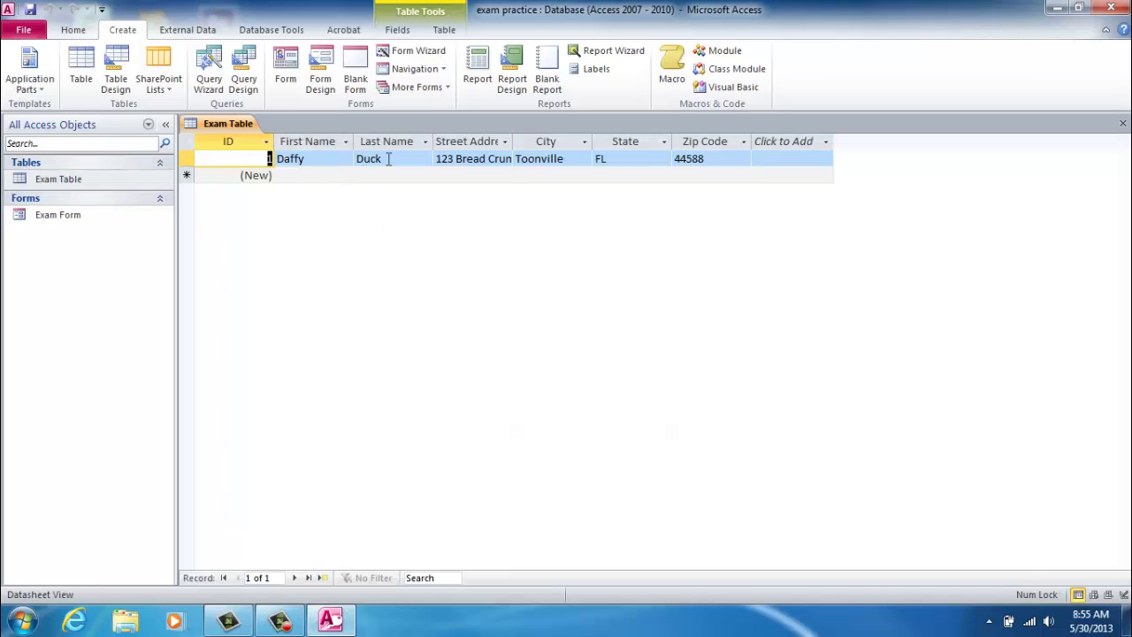
pyautogui.click(1121, 125)
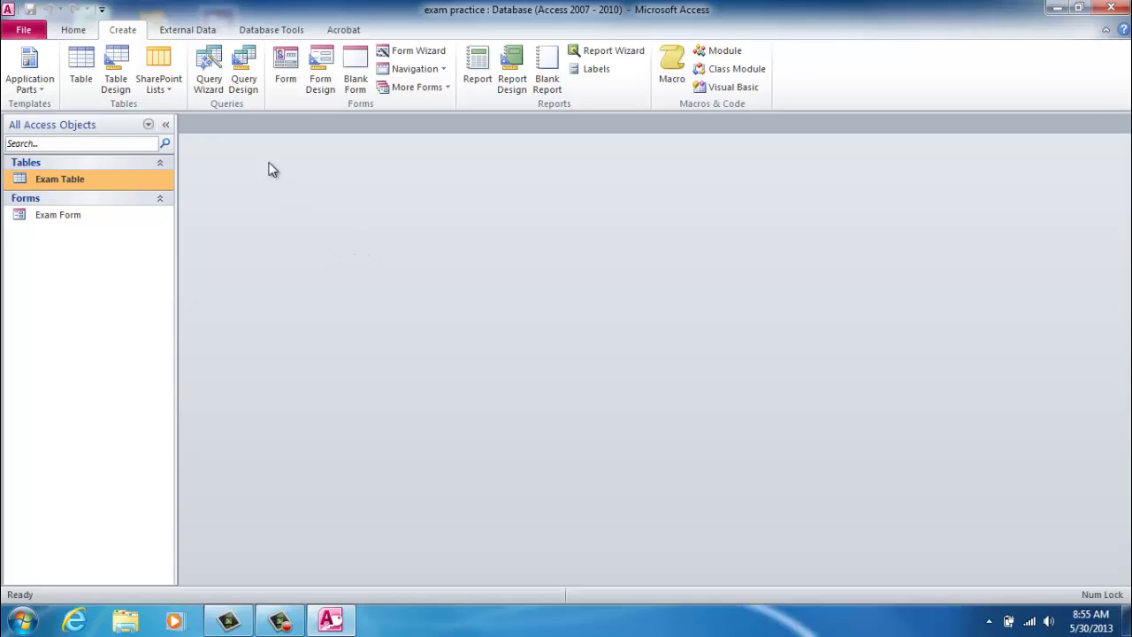
# Start an Excel import with the CustomersList workbook from 4th Hour, Adv. BMA, Assignments on the BMA Shared Drive as the source
pyautogui.click(187, 35)
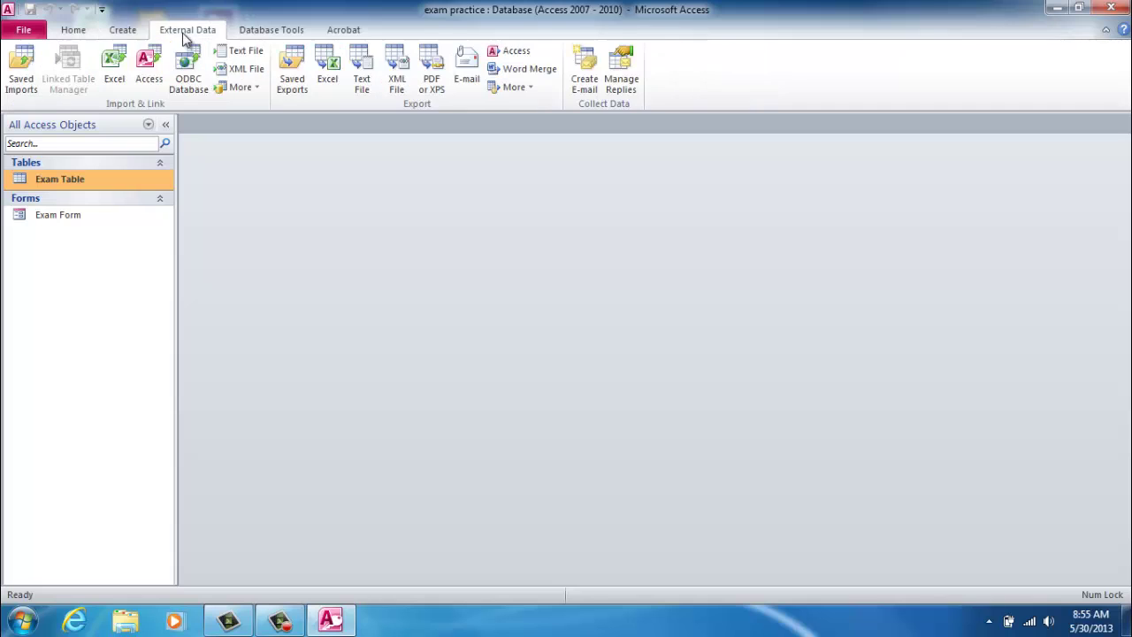
pyautogui.click(114, 69)
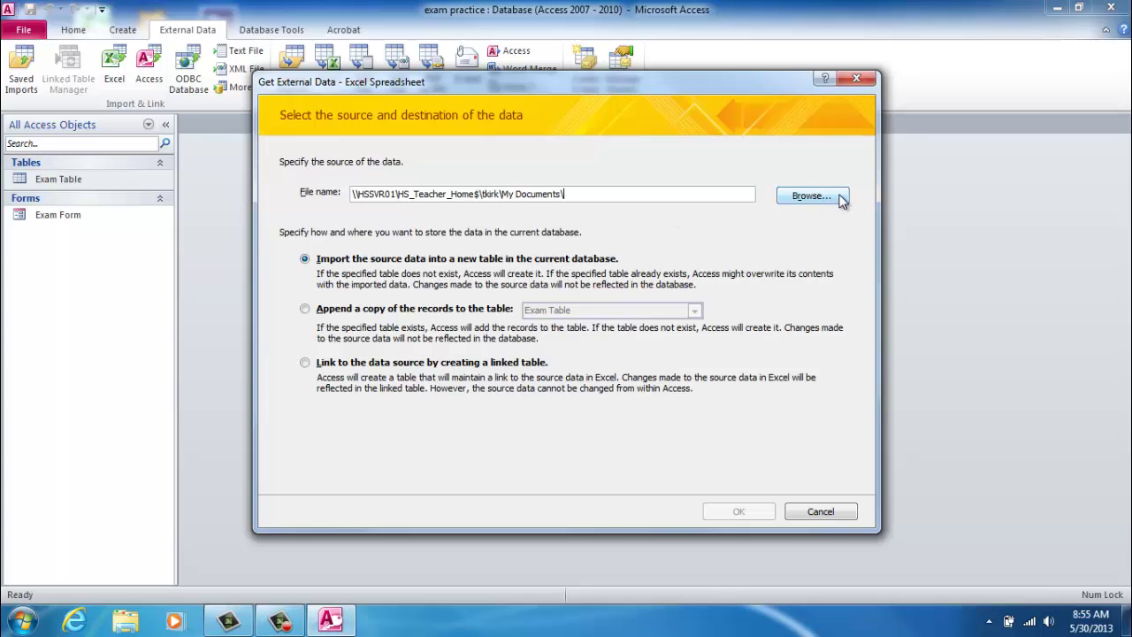
pyautogui.click(809, 201)
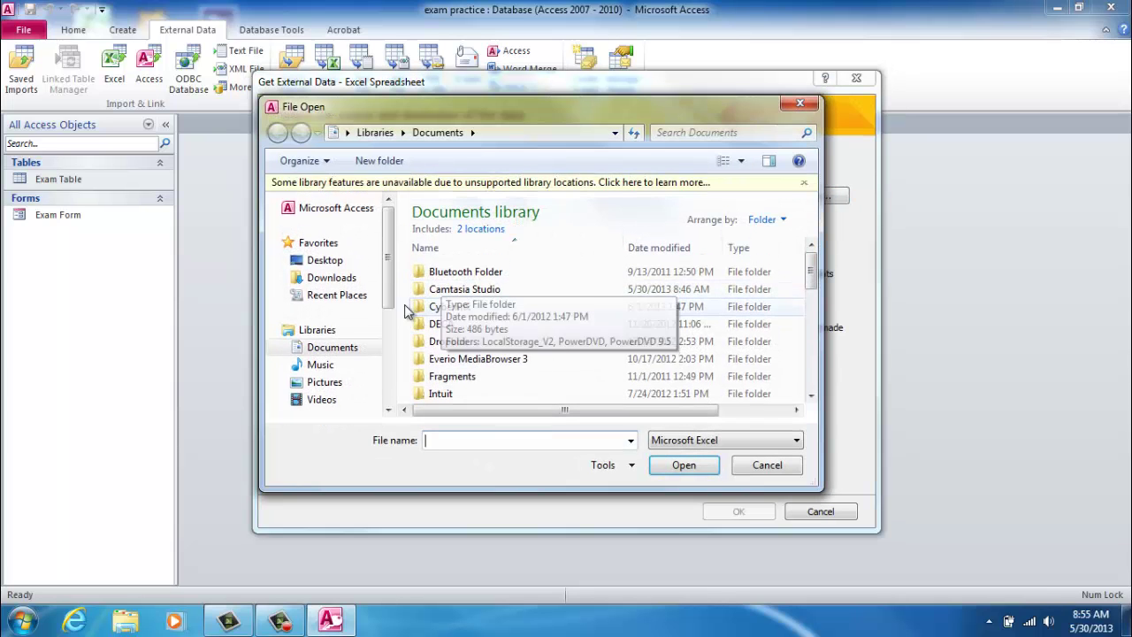
pyautogui.scroll(-1, 394, 329)
pyautogui.scroll(-2, 394, 329)
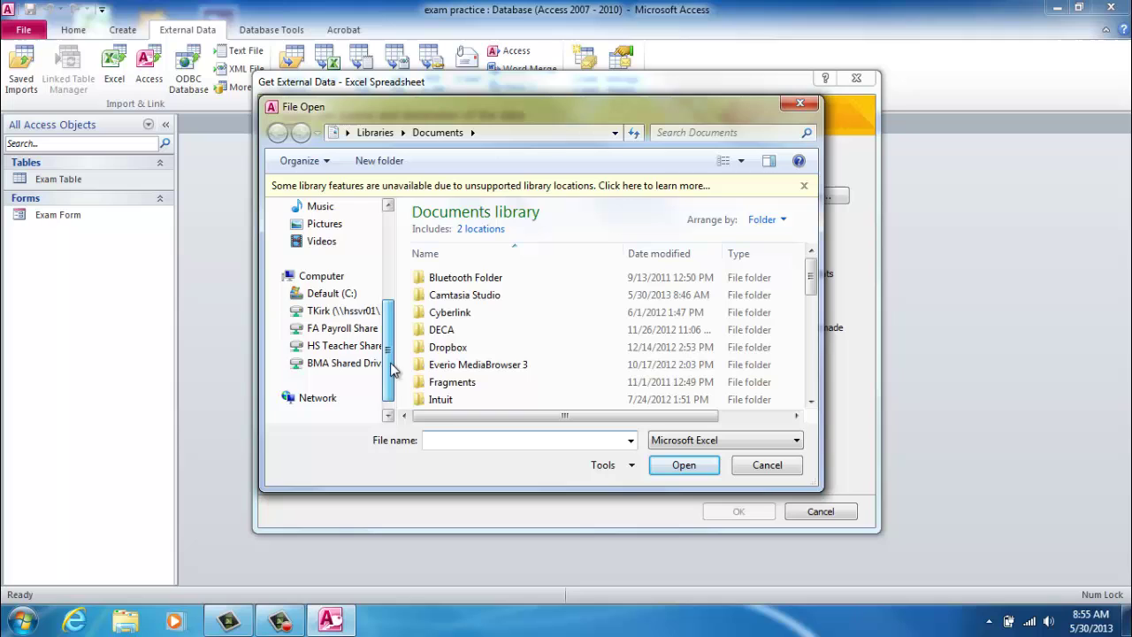
pyautogui.click(337, 363)
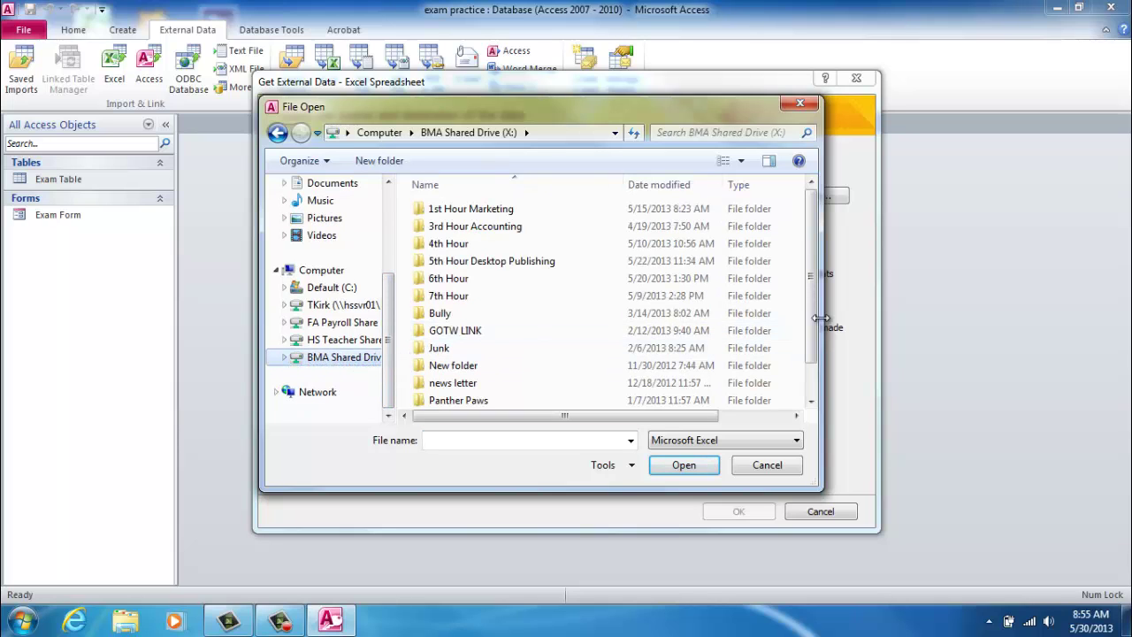
pyautogui.doubleClick(502, 246)
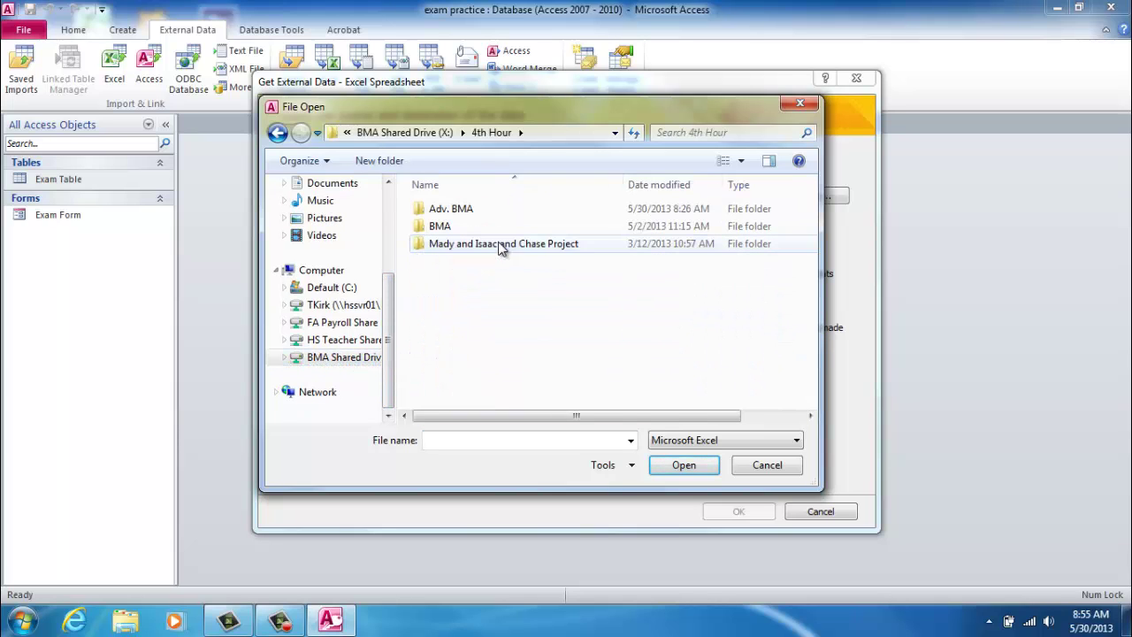
pyautogui.doubleClick(496, 213)
pyautogui.doubleClick(495, 211)
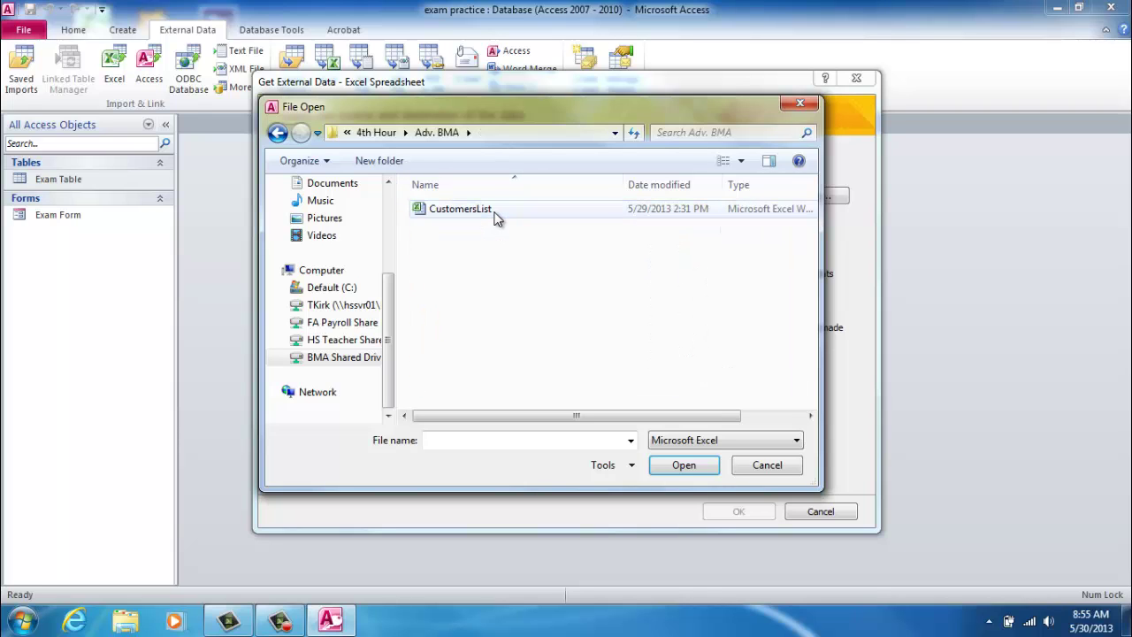
pyautogui.click(497, 210)
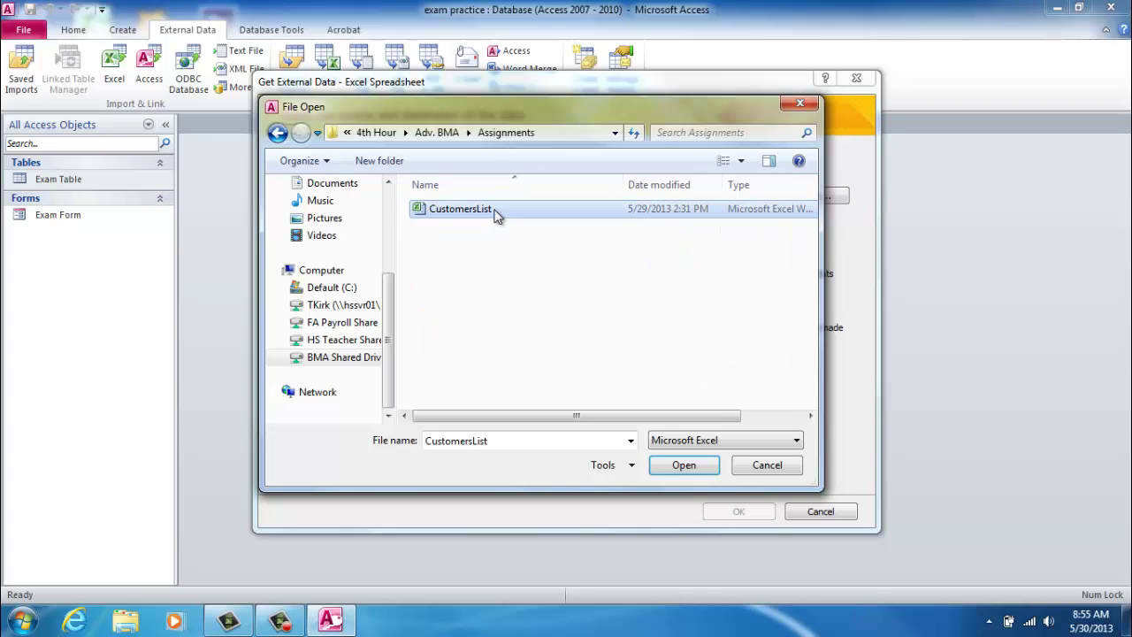
pyautogui.click(685, 467)
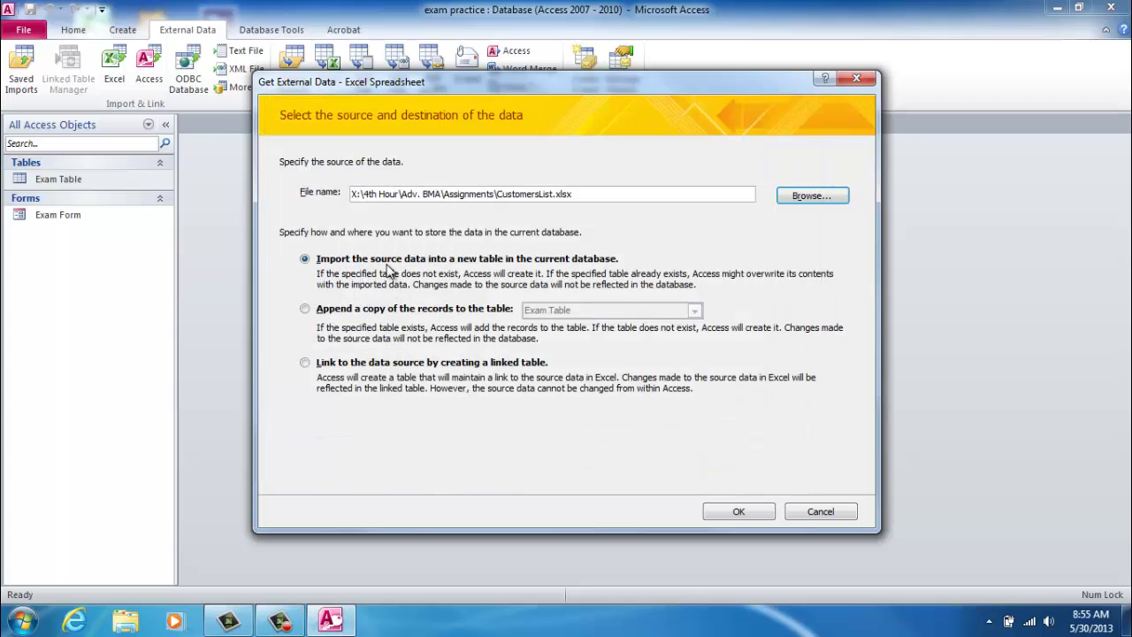
# Import the data into a new table, using the first row as column headings and ID as the primary key
pyautogui.click(756, 510)
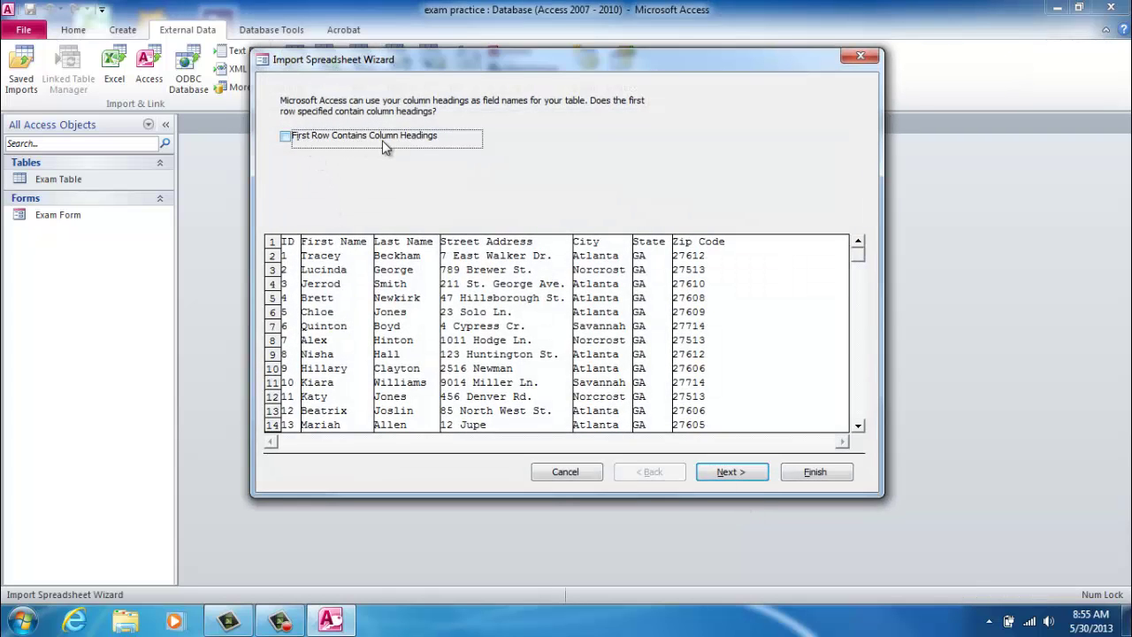
pyautogui.click(345, 139)
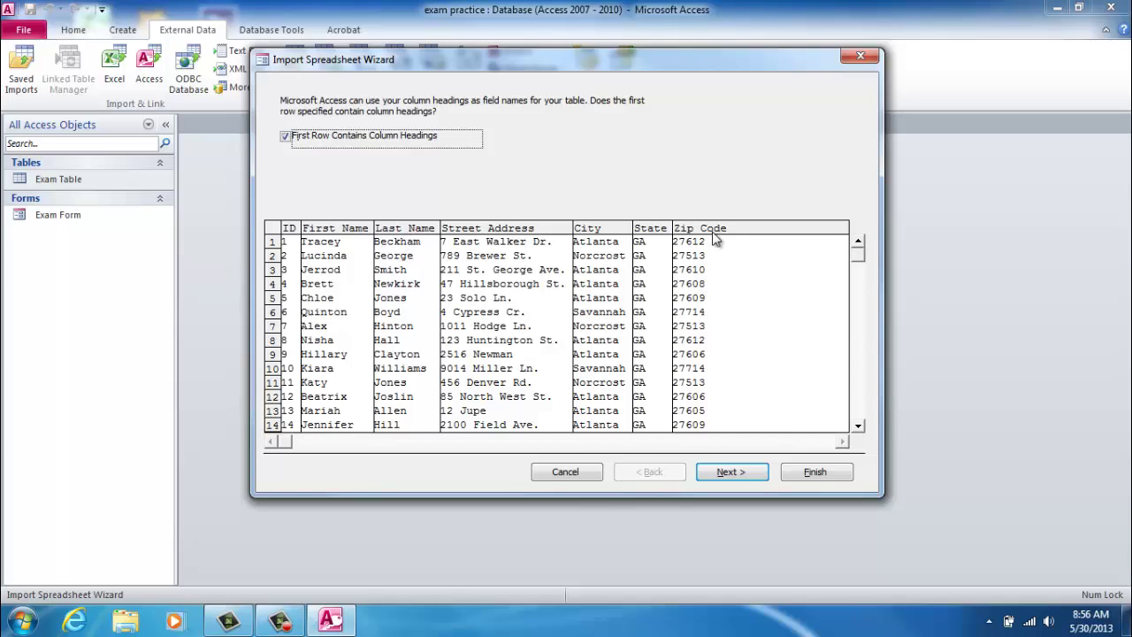
pyautogui.click(741, 471)
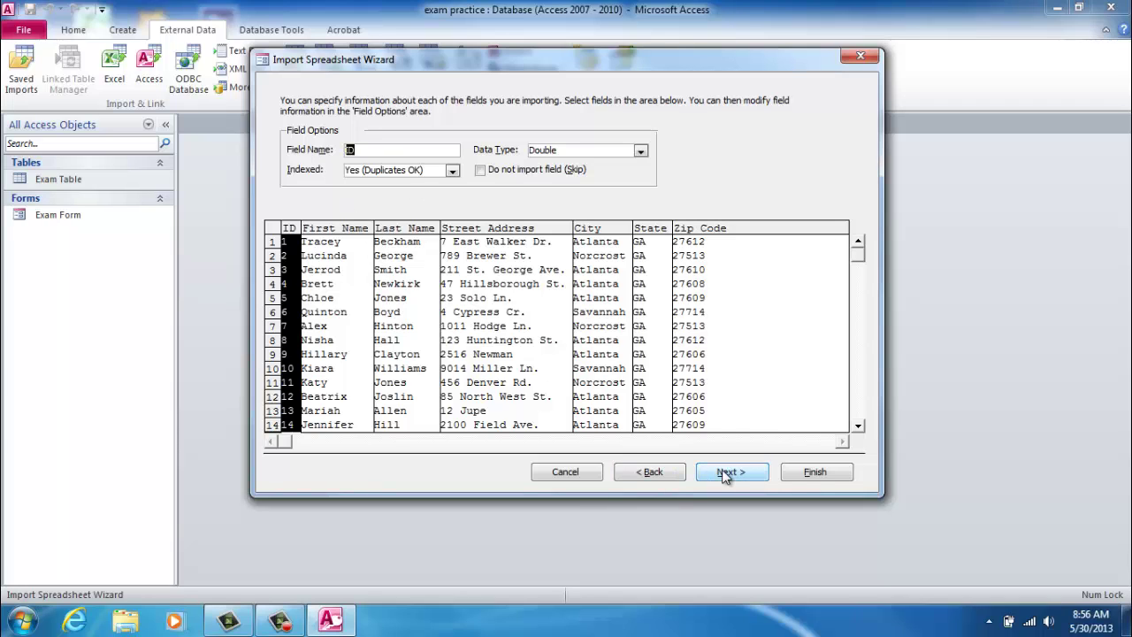
pyautogui.click(725, 473)
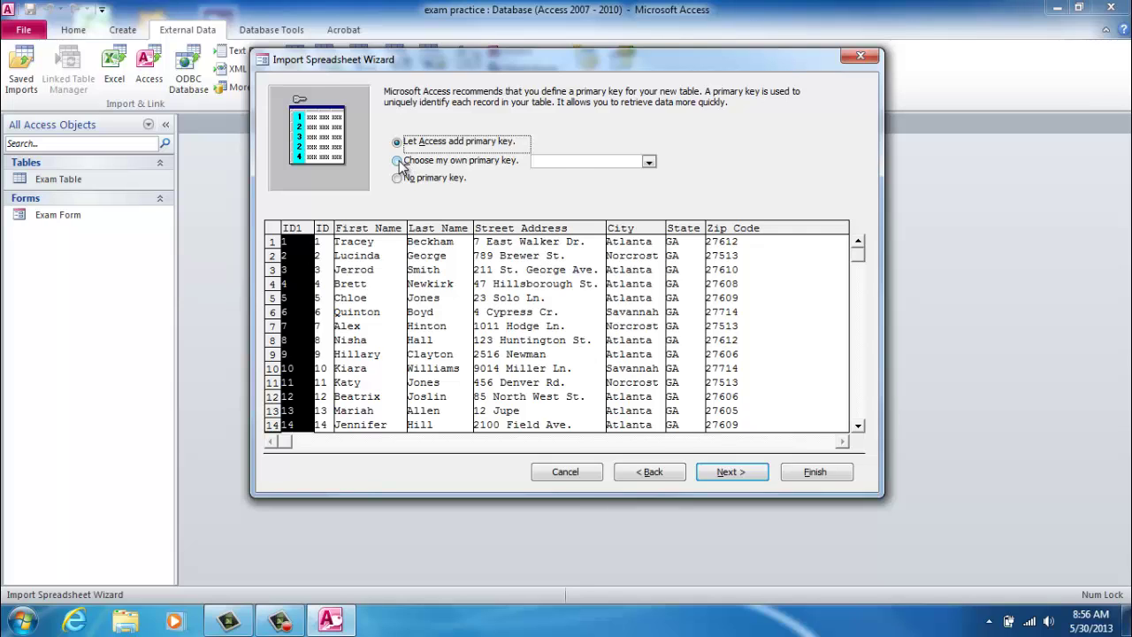
pyautogui.click(397, 161)
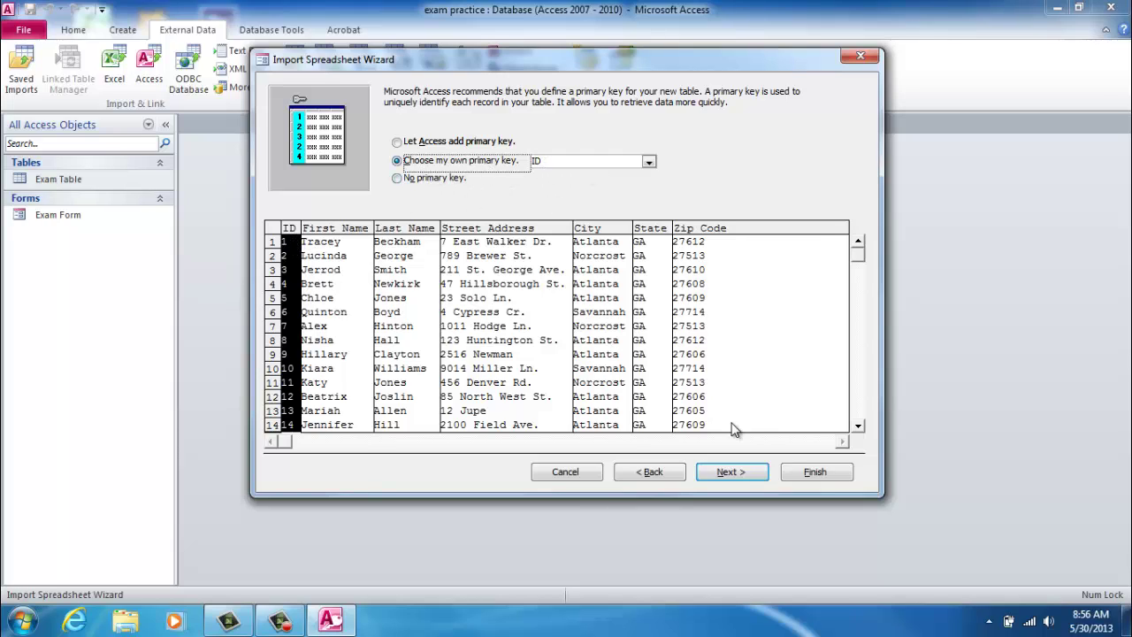
pyautogui.click(745, 474)
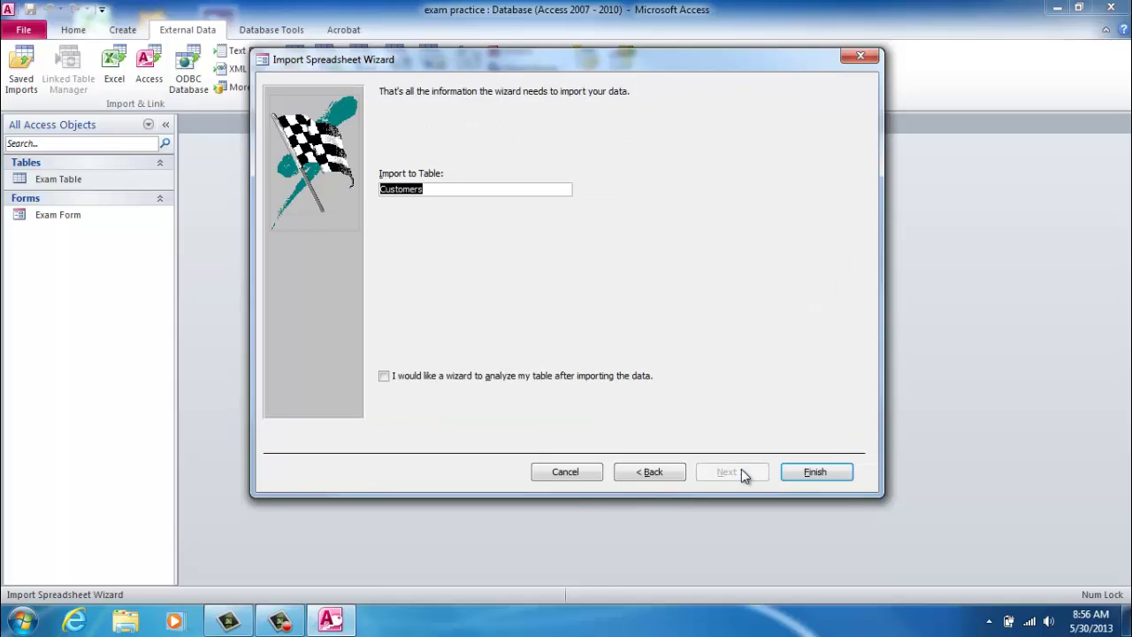
# Name the destination table of the import Exam Customers
pyautogui.click(440, 188)
pyautogui.moveTo(439, 188); pyautogui.dragTo(372, 188)
pyautogui.write('Exam Cuts')
pyautogui.press('BackSpace')
pyautogui.press('BackSpace')
pyautogui.press('BackSpace')
pyautogui.write('ustpomer')
pyautogui.press('BackSpace')
pyautogui.press('BackSpace')
pyautogui.press('BackSpace')
pyautogui.write('o')
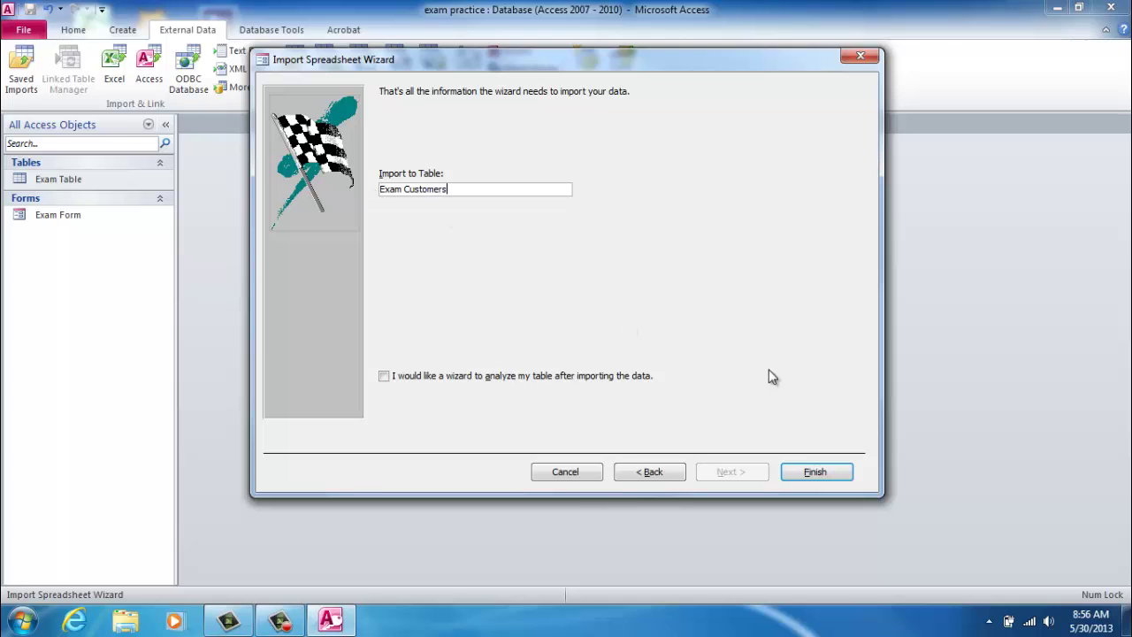
# Finish the import without saving the import steps, and open the Exam Customers table
pyautogui.click(815, 475)
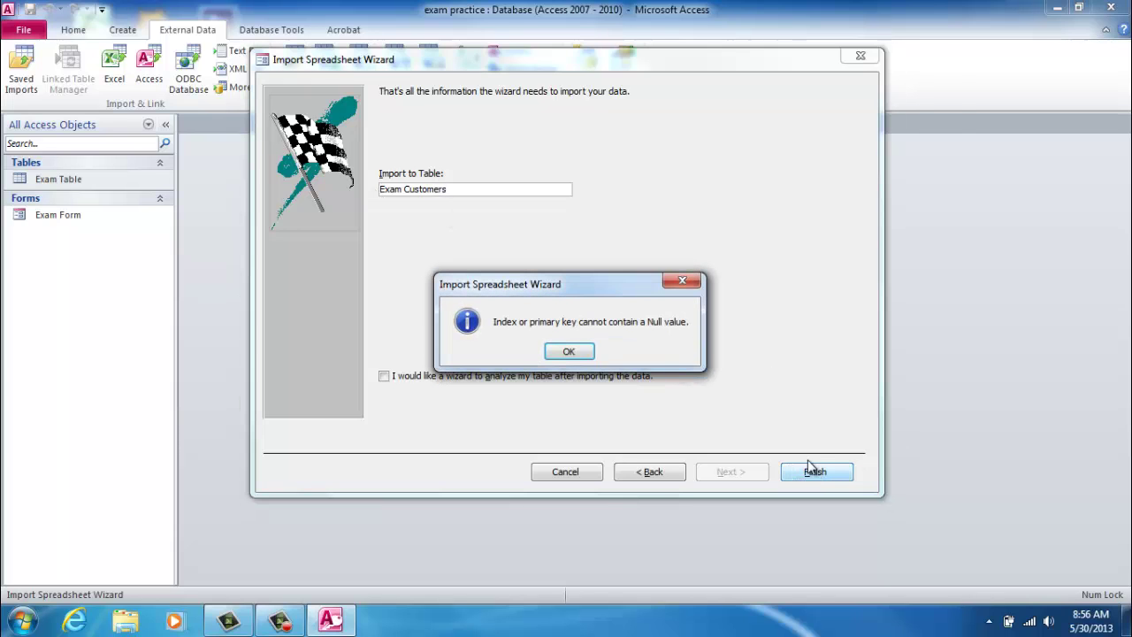
pyautogui.click(571, 352)
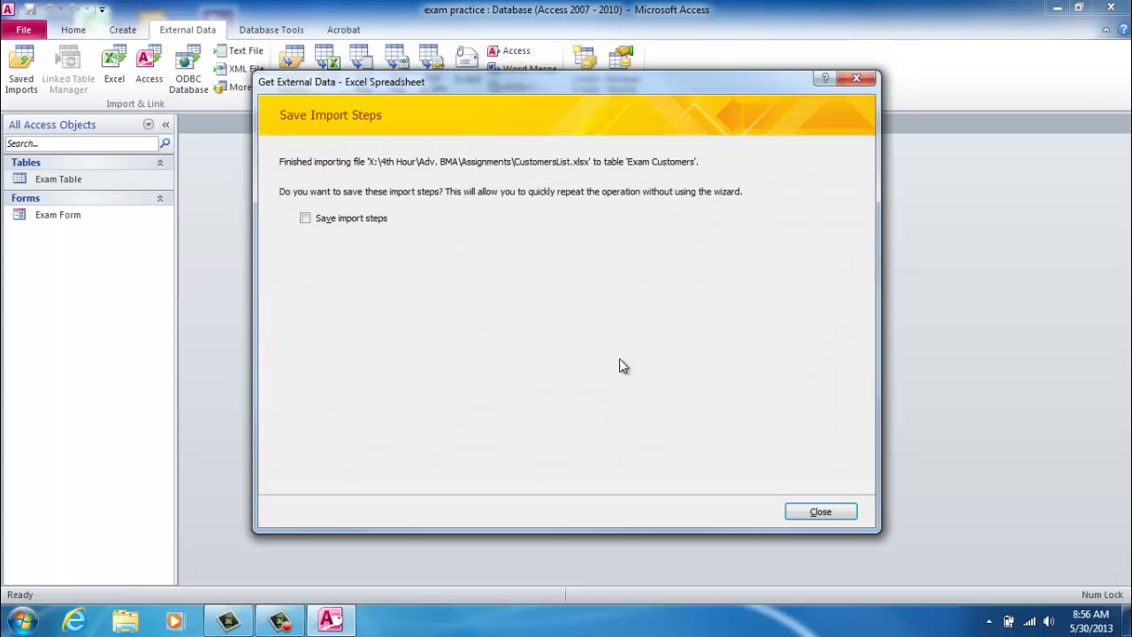
pyautogui.click(819, 512)
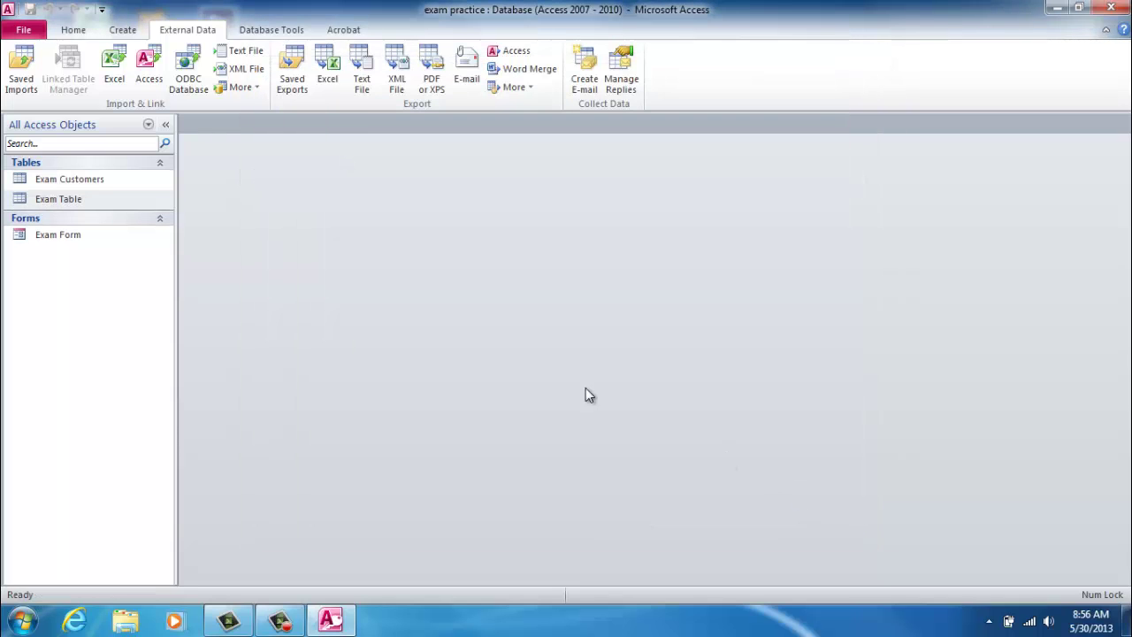
pyautogui.doubleClick(100, 180)
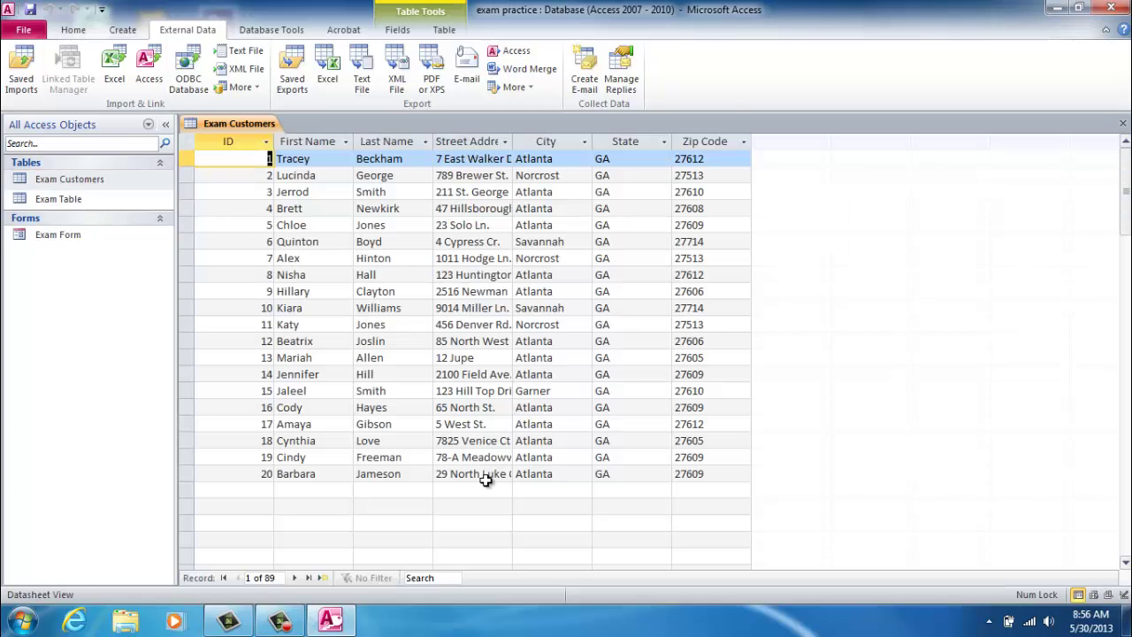